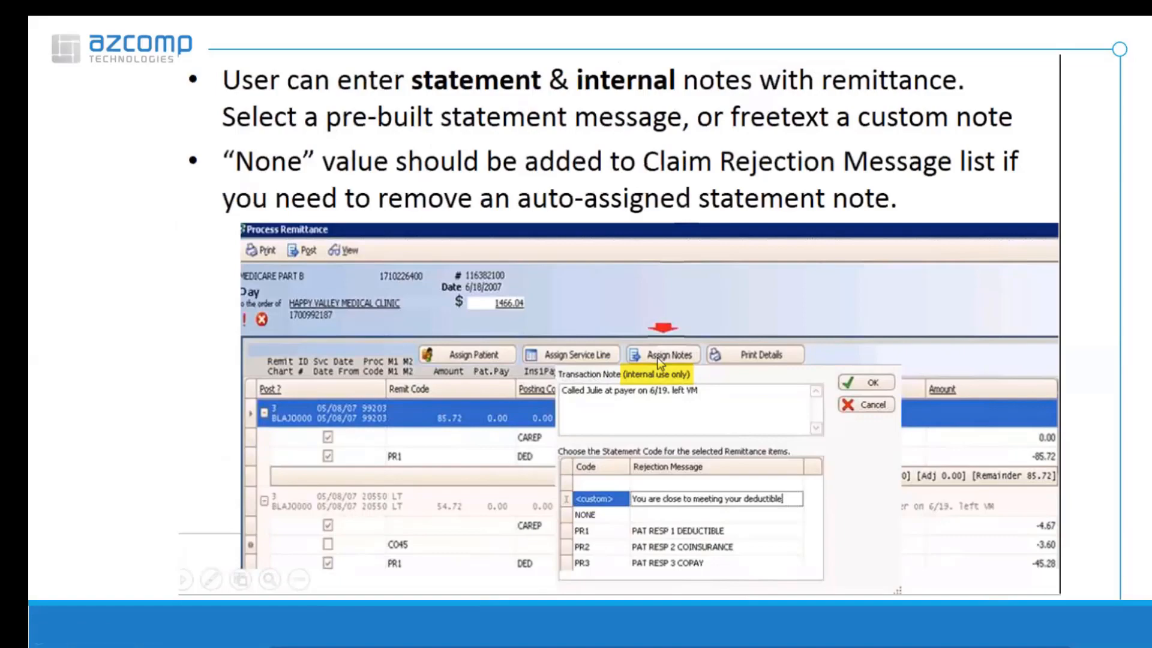
{"action": "left_click", "coordinate": [660, 363]}
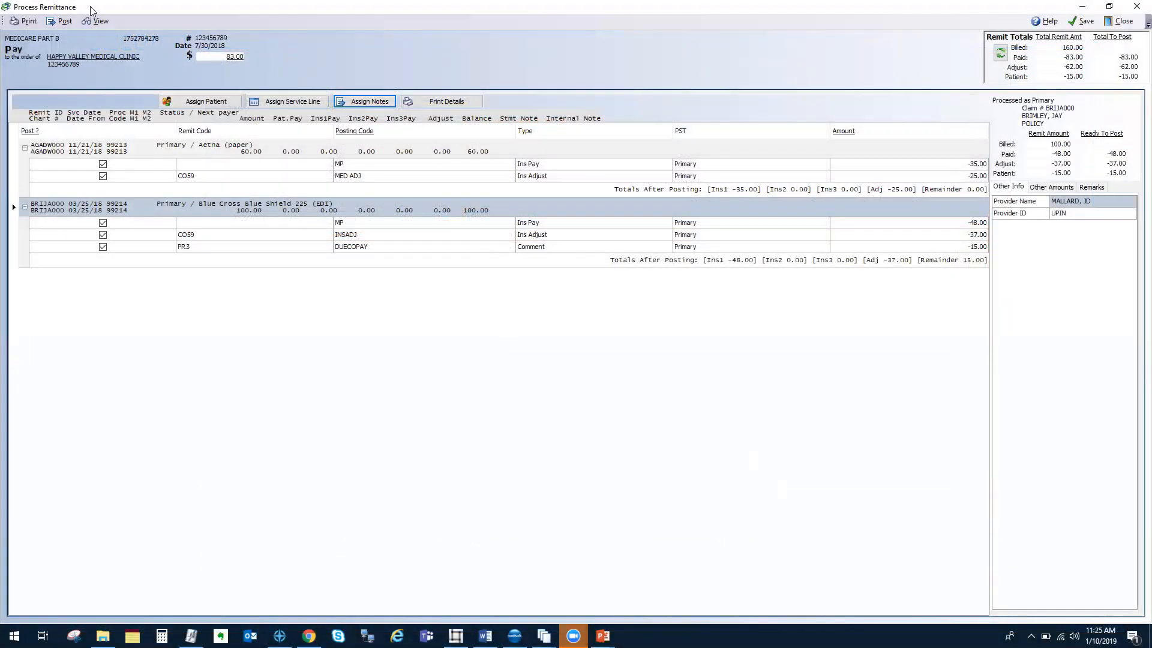
{"action": "double_click", "coordinate": [574, 7]}
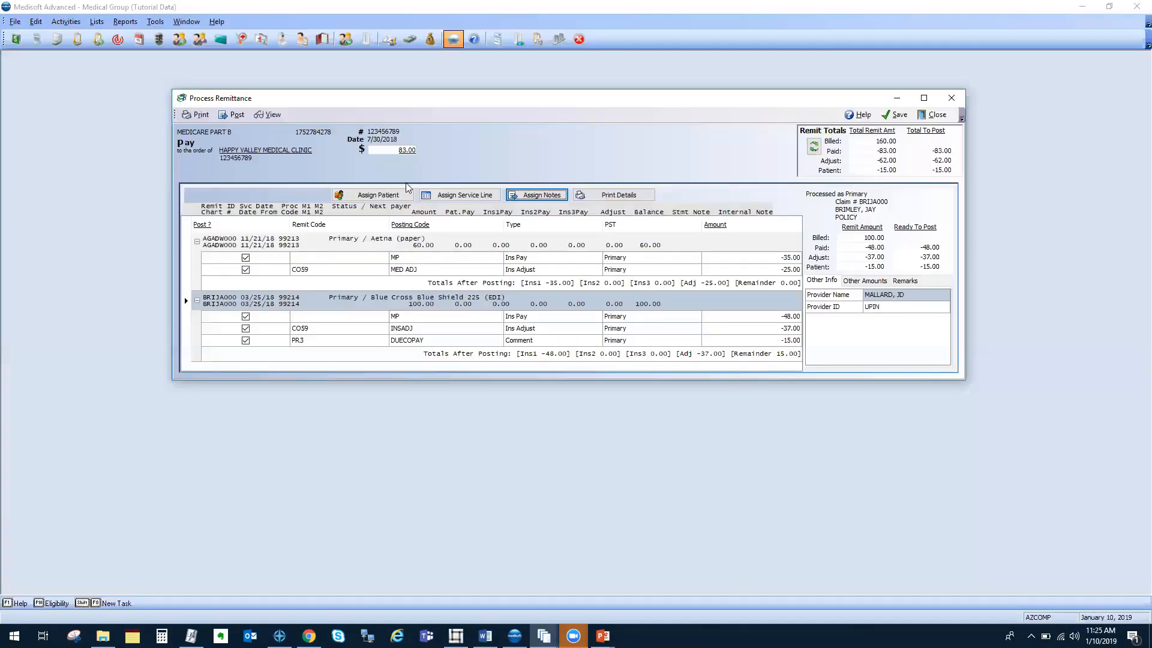
{"action": "left_click", "coordinate": [924, 97]}
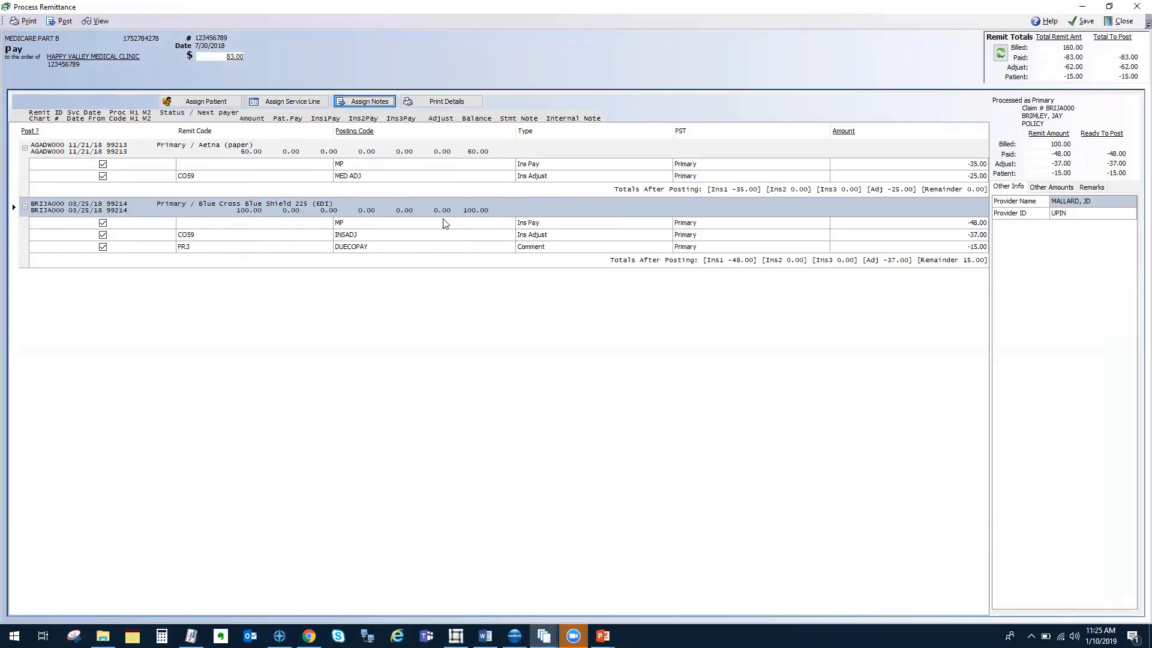
Assign the 99214 remittance item the internal note "Add internal notes ." and the custom statement message "This portion is due by ...."
{"action": "left_click", "coordinate": [203, 207]}
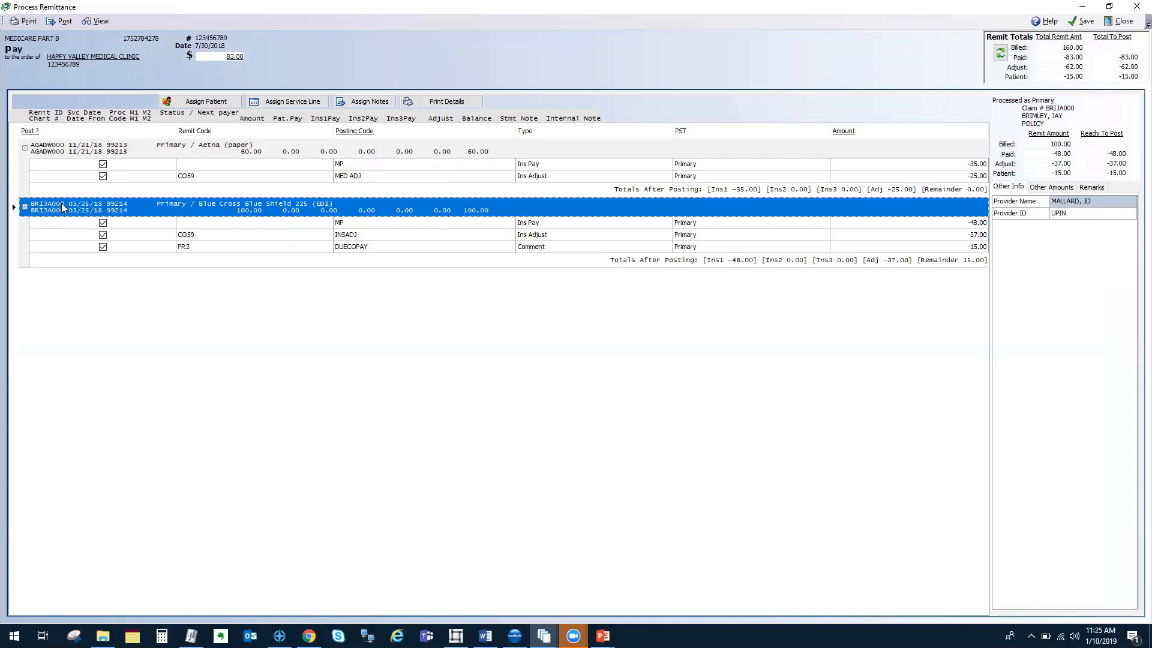
{"action": "left_click", "coordinate": [369, 102]}
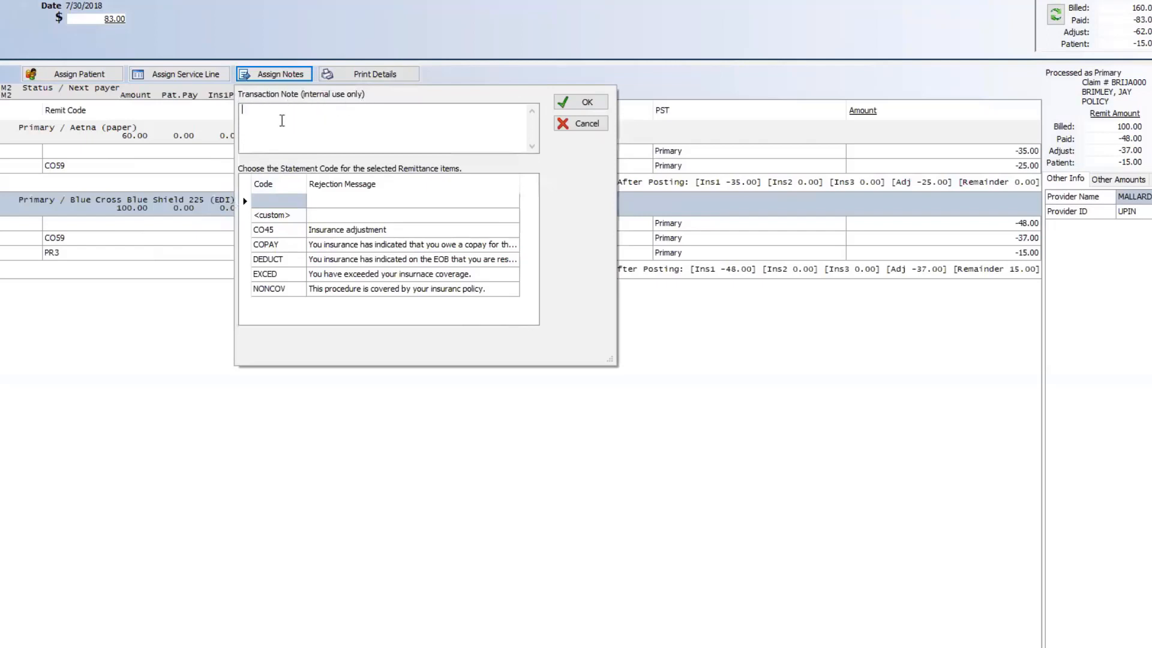
{"action": "type", "text": "Add internal notes ."}
{"action": "left_click", "coordinate": [258, 214]}
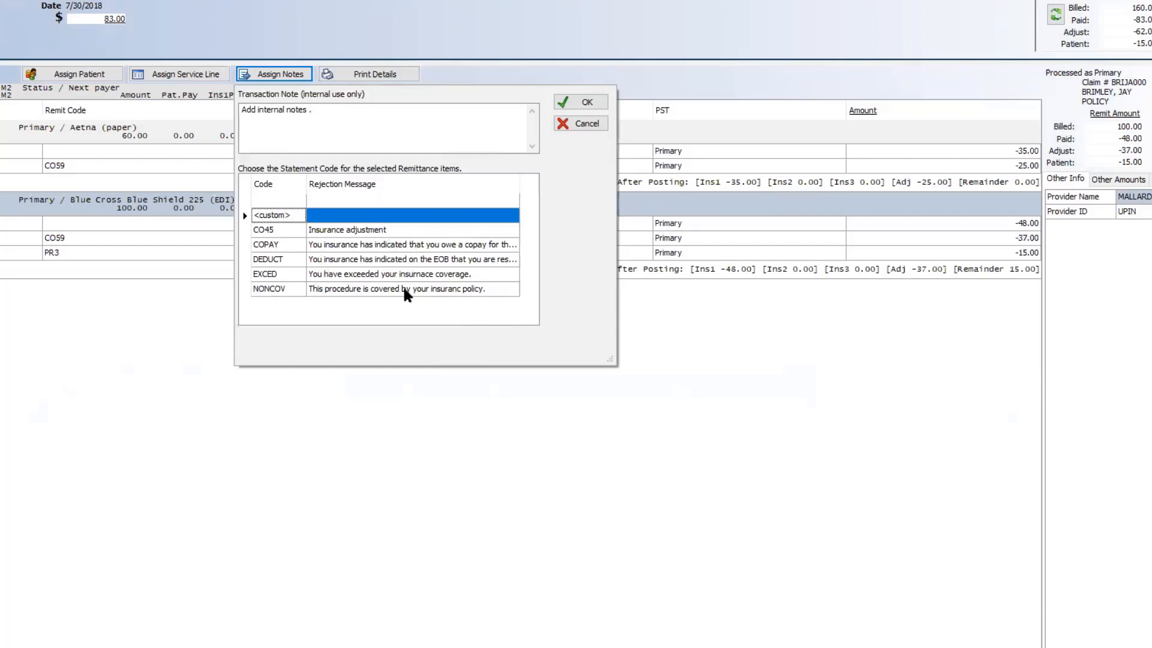
{"action": "left_click", "coordinate": [327, 215]}
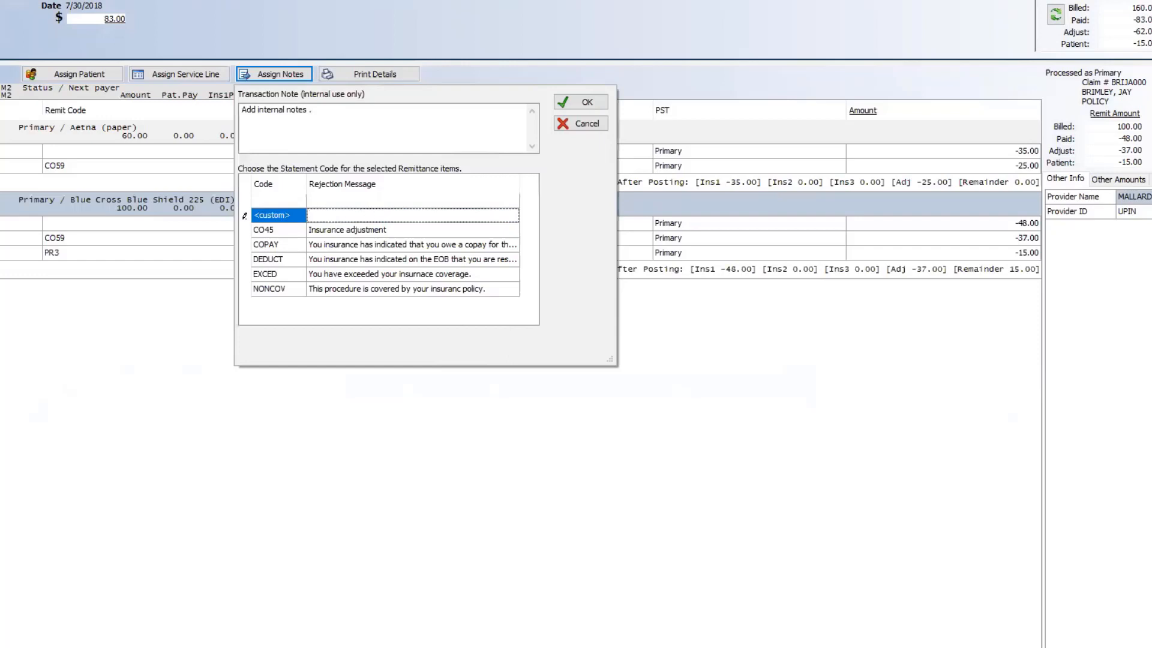
{"action": "type", "text": "This portion is due by ...."}
{"action": "left_click", "coordinate": [591, 107]}
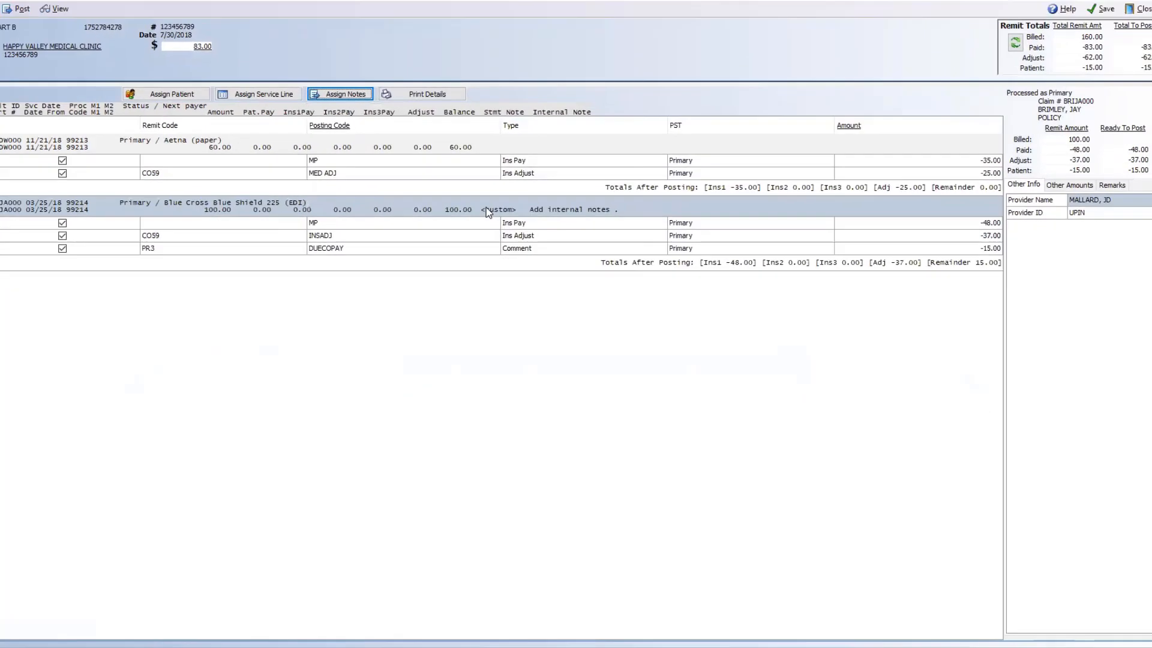
Extend the 99214 item's internal note to read "Add internal notes here to see in transaction entry."
{"action": "left_click", "coordinate": [508, 211]}
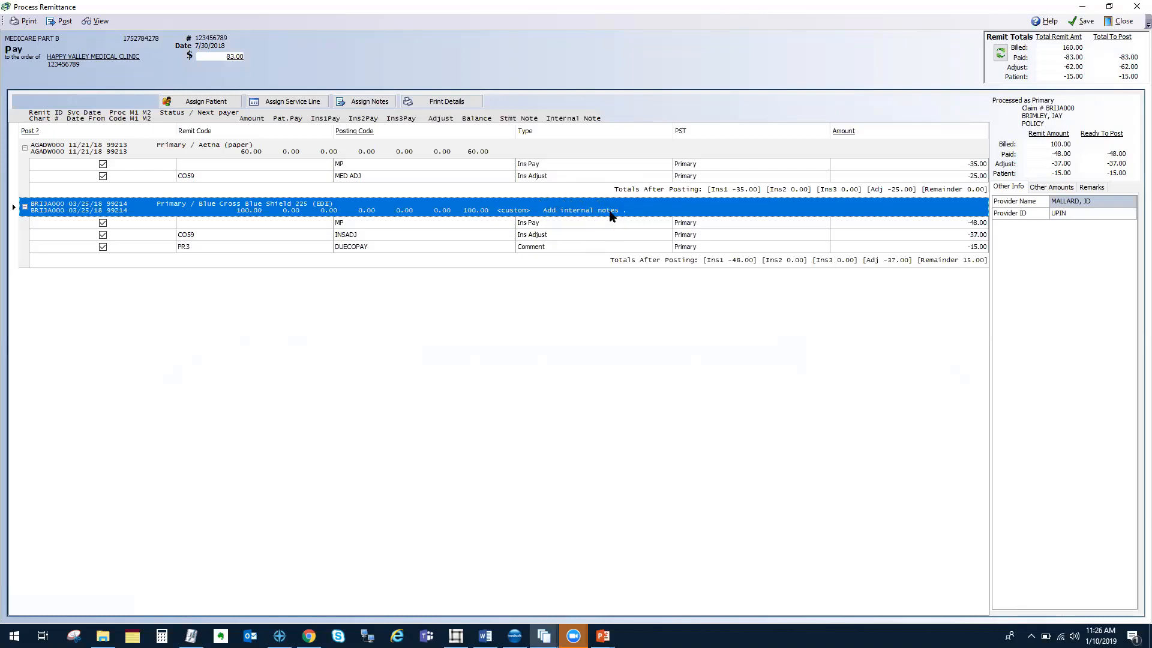
{"action": "left_click", "coordinate": [363, 102]}
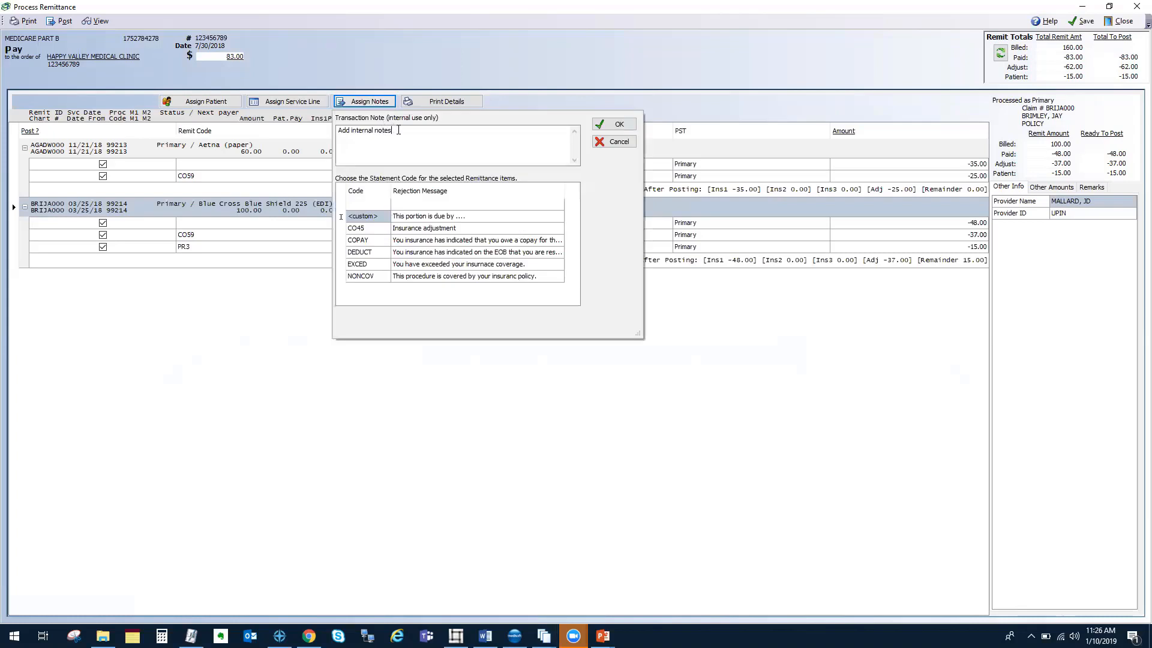
{"action": "type", "text": "here to see in transaction entry."}
{"action": "left_click", "coordinate": [615, 124]}
Replace the custom statement message on the 99214 item with the pre-built COPAY statement code
{"action": "left_click", "coordinate": [641, 210]}
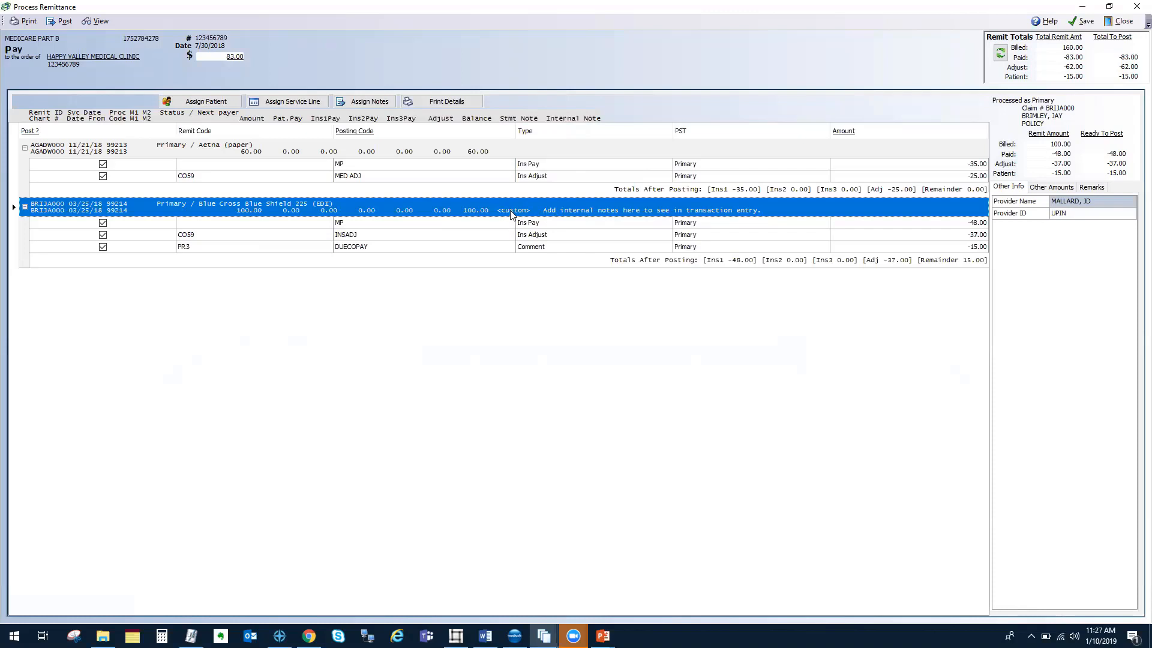
{"action": "left_click", "coordinate": [377, 103]}
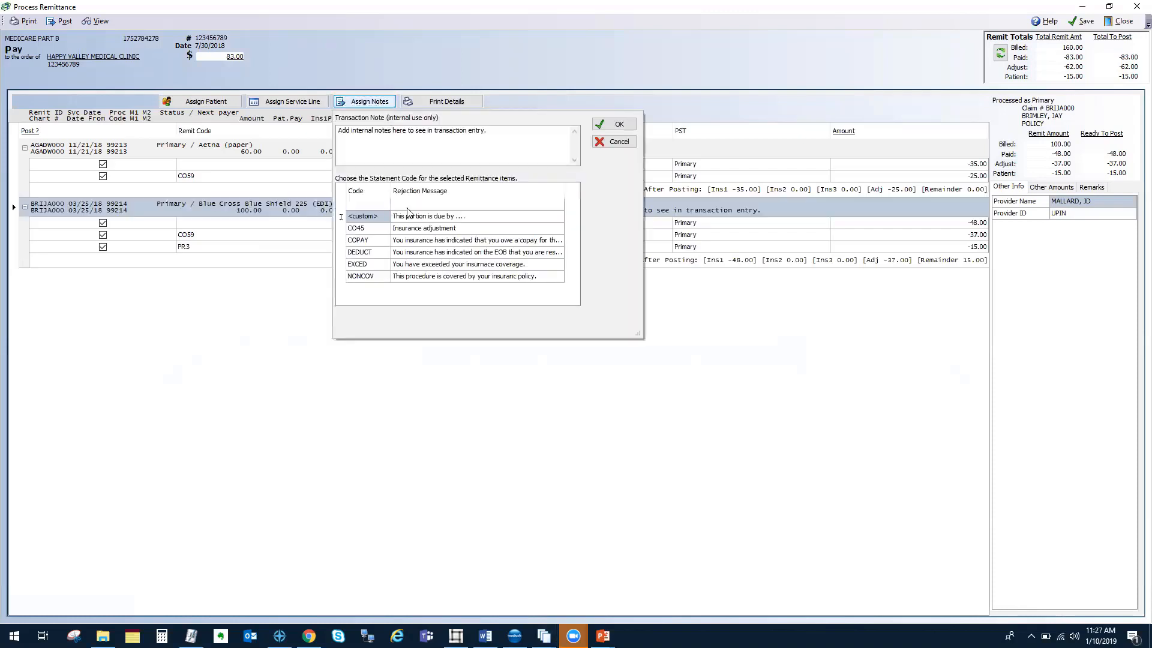
{"action": "left_click_drag", "start_coordinate": [471, 217], "coordinate": [409, 204]}
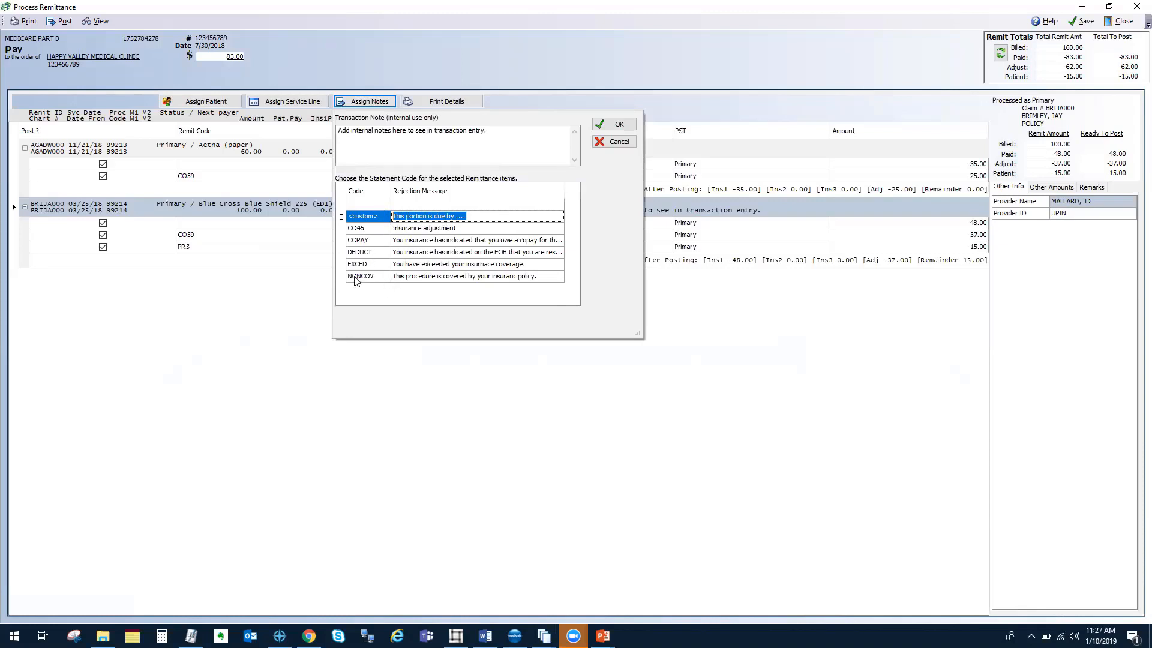
{"action": "left_click", "coordinate": [354, 241]}
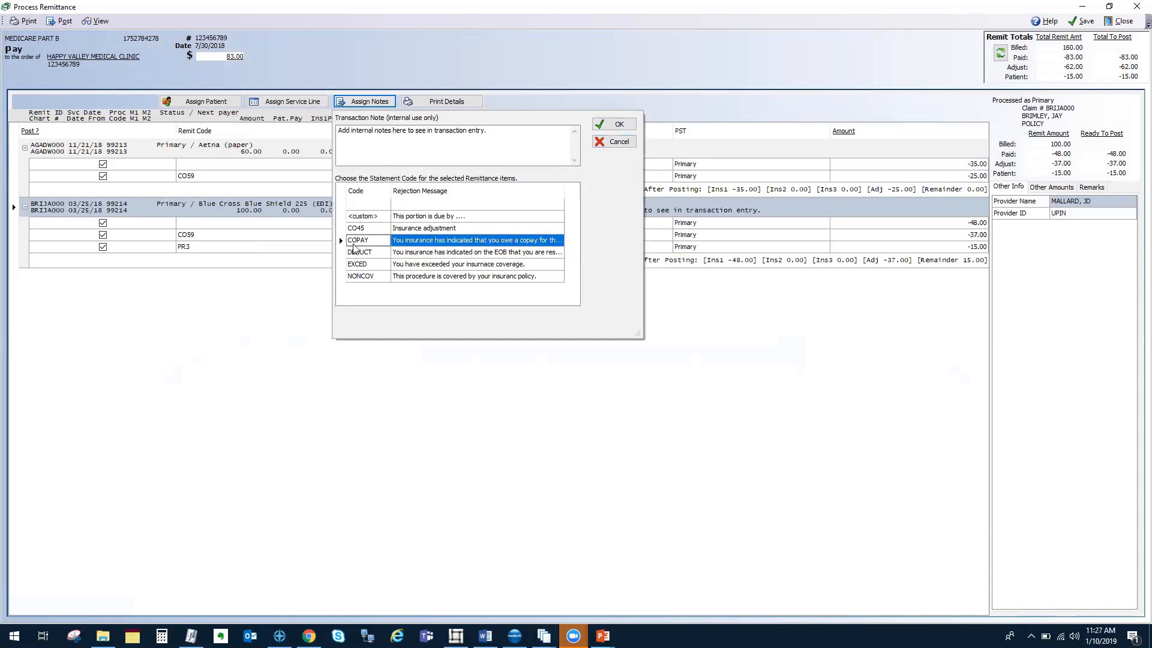
{"action": "left_click", "coordinate": [613, 124]}
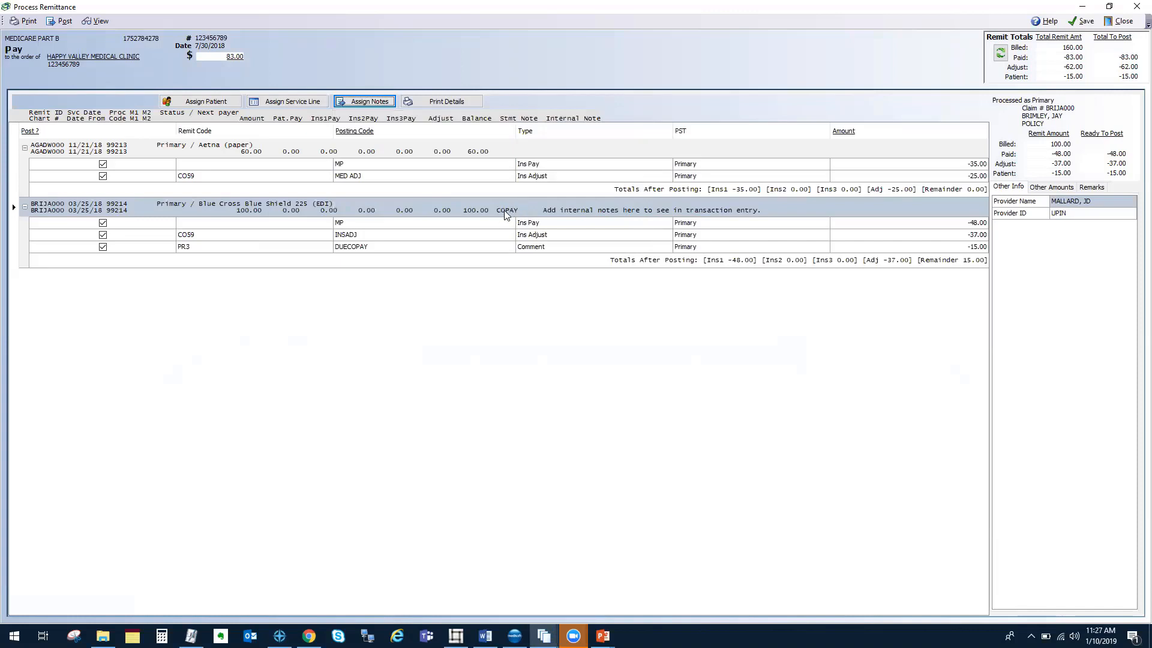
{"action": "left_click", "coordinate": [514, 214]}
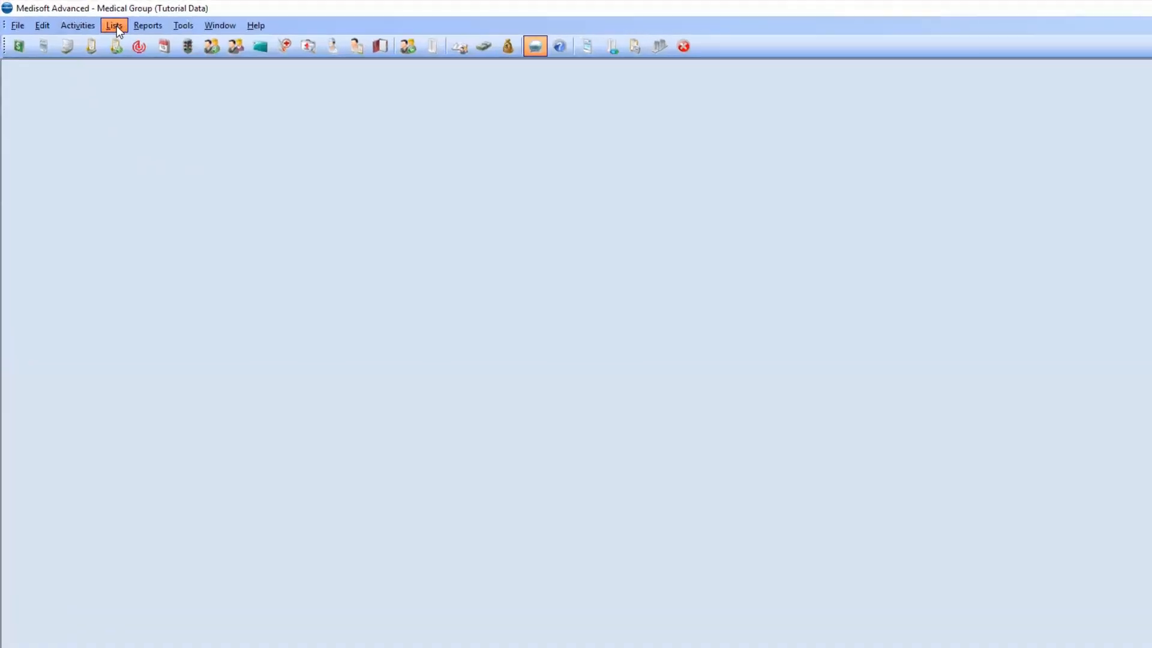
Create a new claim rejection message in the Claim Rejection Message List with the code TERMED
{"action": "left_click", "coordinate": [117, 26]}
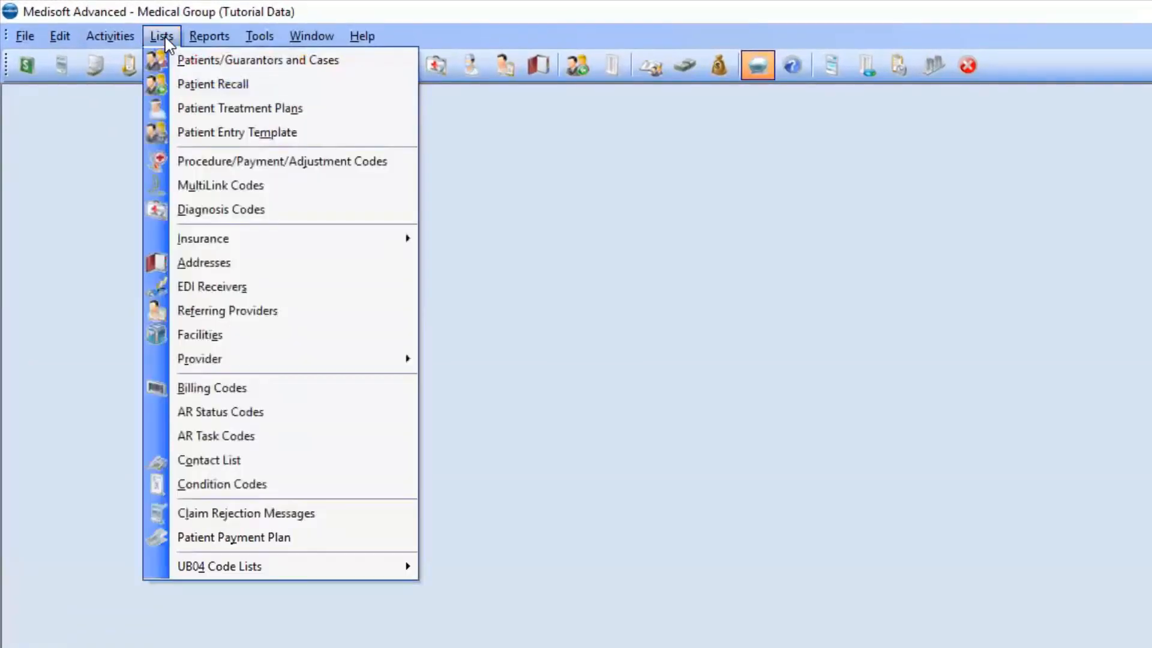
{"action": "left_click", "coordinate": [318, 514]}
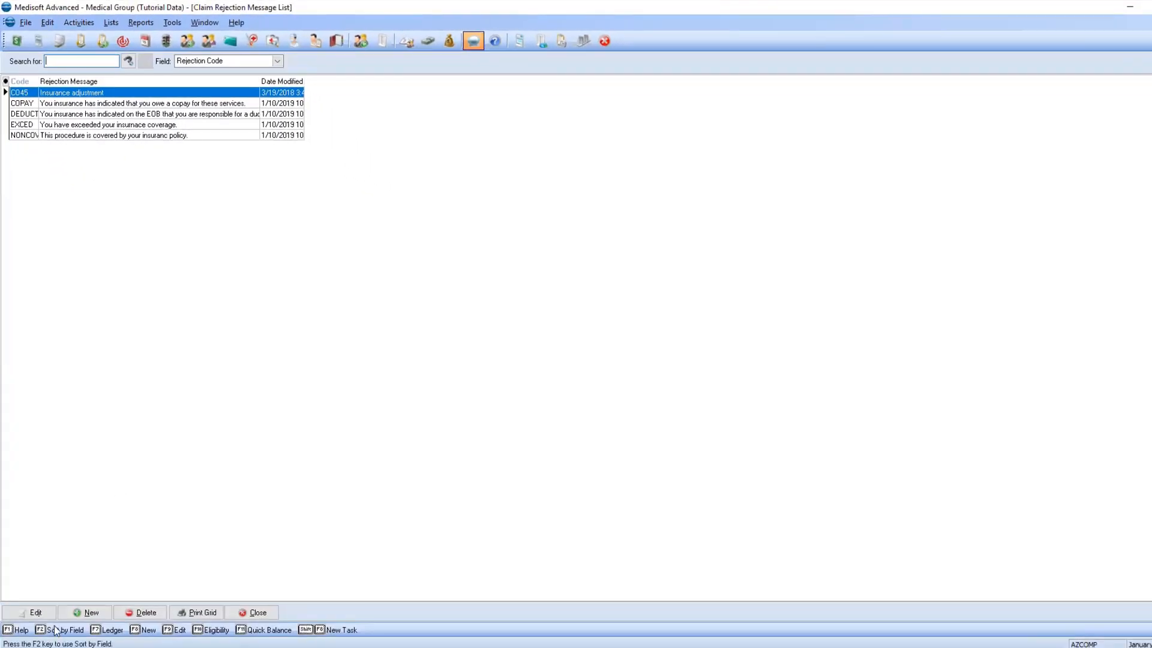
{"action": "left_click", "coordinate": [81, 612]}
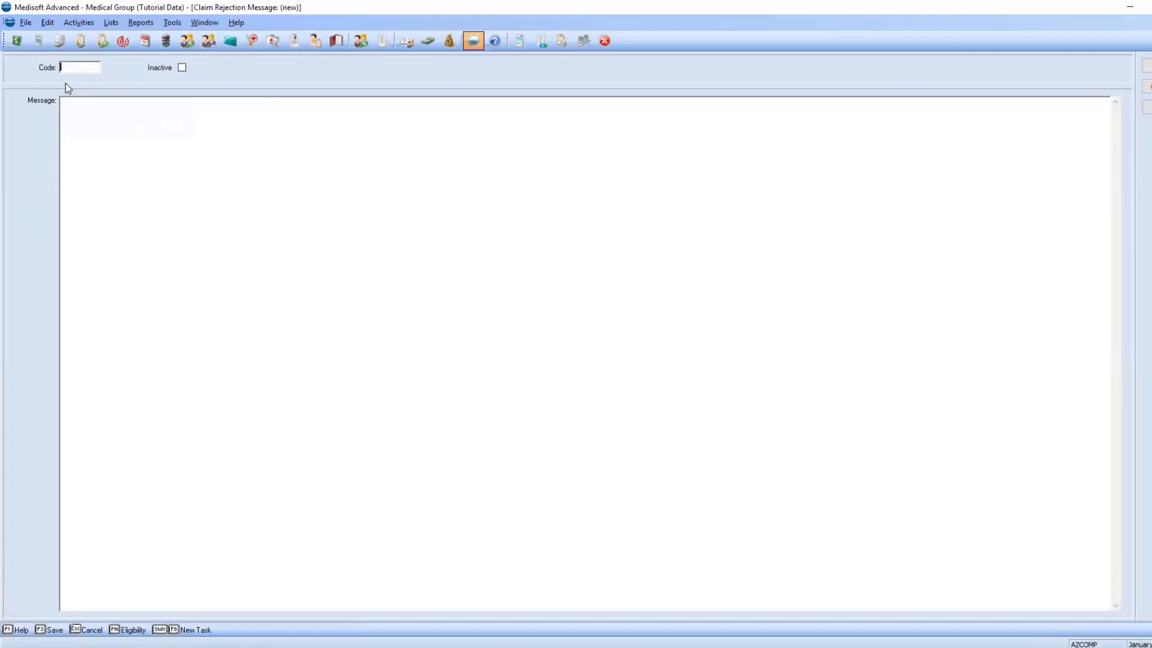
{"action": "type", "text": "TERMED"}
{"action": "key", "text": "Tab"}
Enter "Coverage was terminated. Please pay patient portion due." as the TERMED message text and save the record
{"action": "key", "text": "Tab"}
{"action": "type", "text": "Covered"}
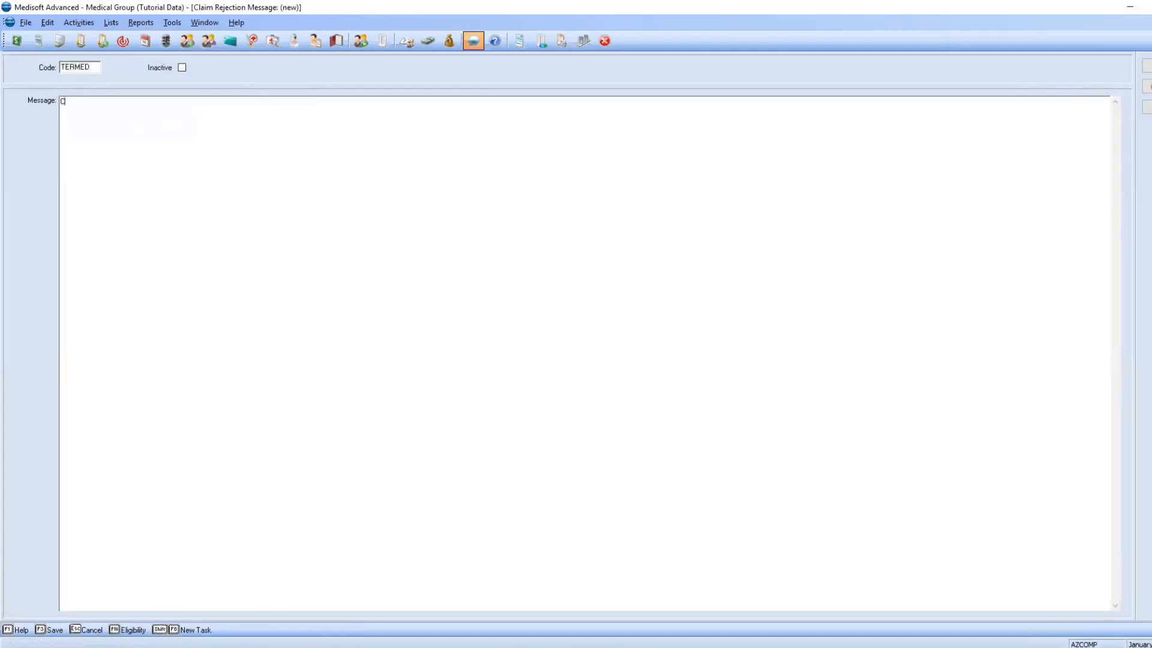
{"action": "key", "text": "BackSpace"}
{"action": "key", "text": "BackSpace"}
{"action": "type", "text": "age was terminated"}
{"action": "type", "text": ". Please pay patient port"}
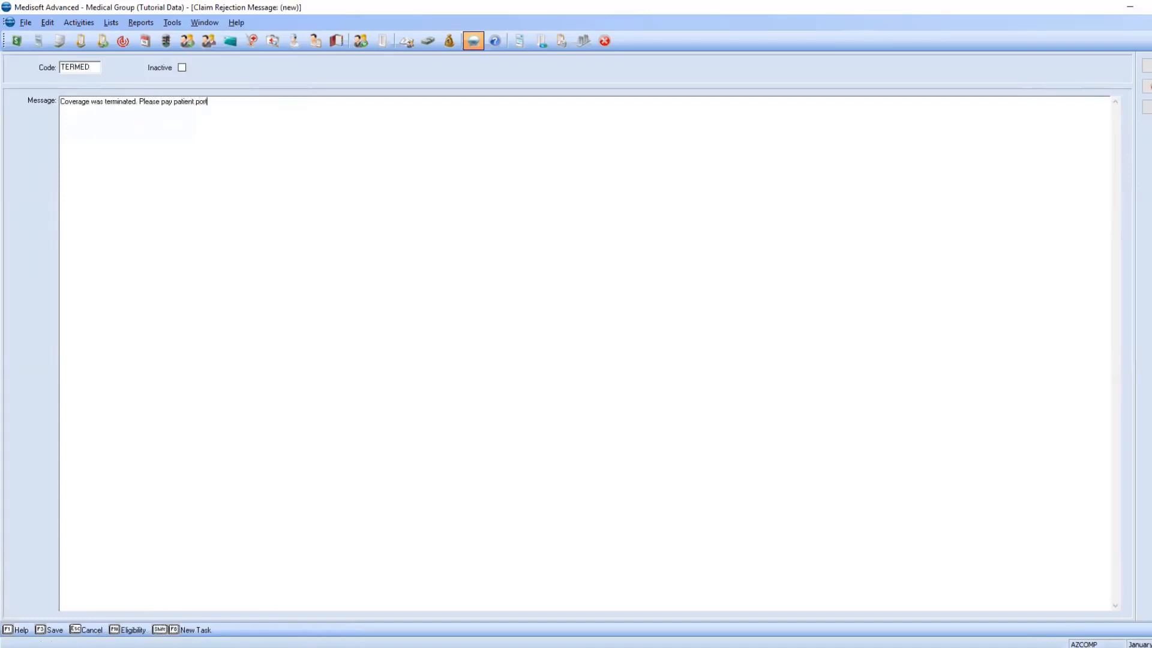
{"action": "type", "text": "ion due."}
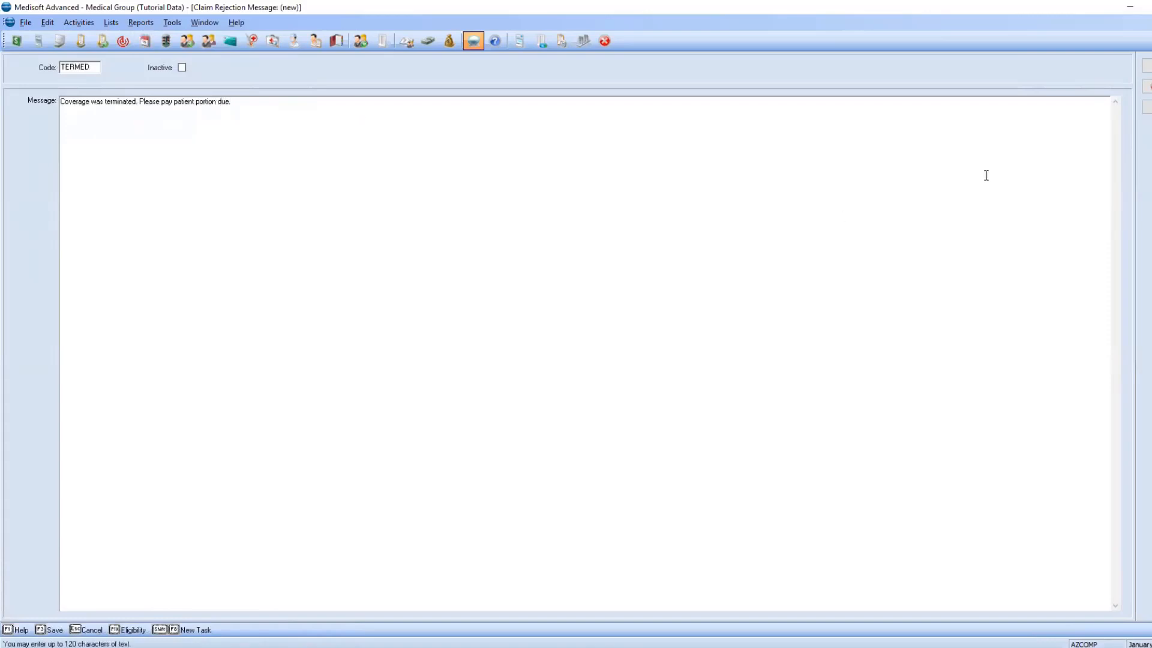
{"action": "left_click", "coordinate": [1147, 66]}
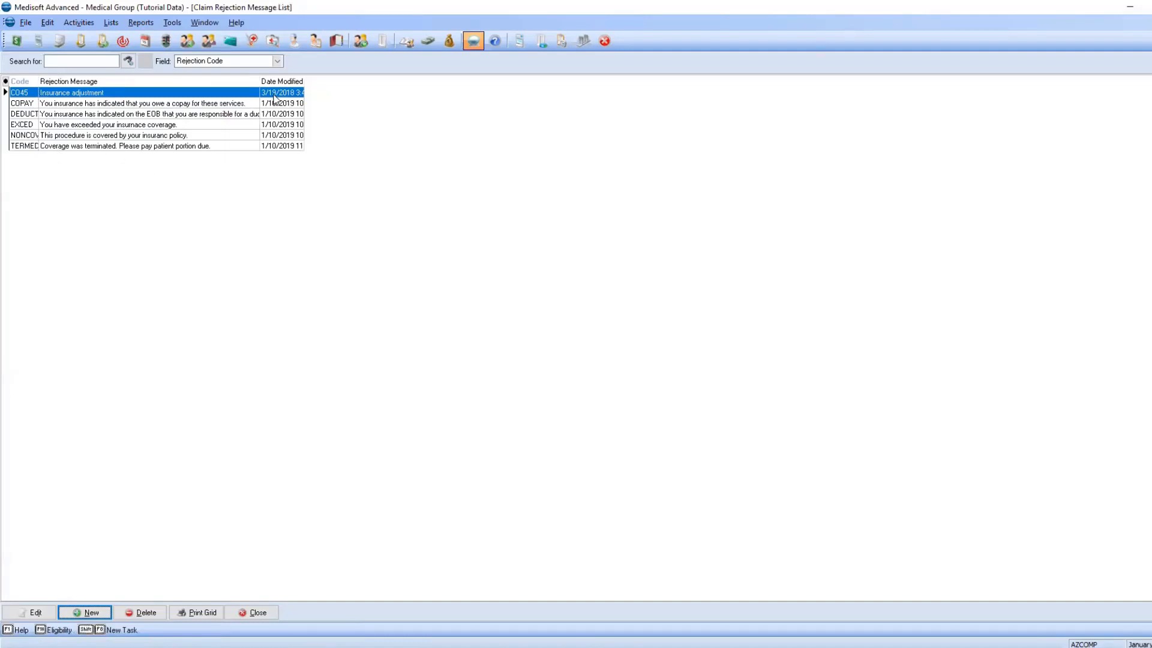
Widen the Date Modified column of the claim rejection message list and close the list
{"action": "left_click_drag", "start_coordinate": [304, 81], "coordinate": [346, 88]}
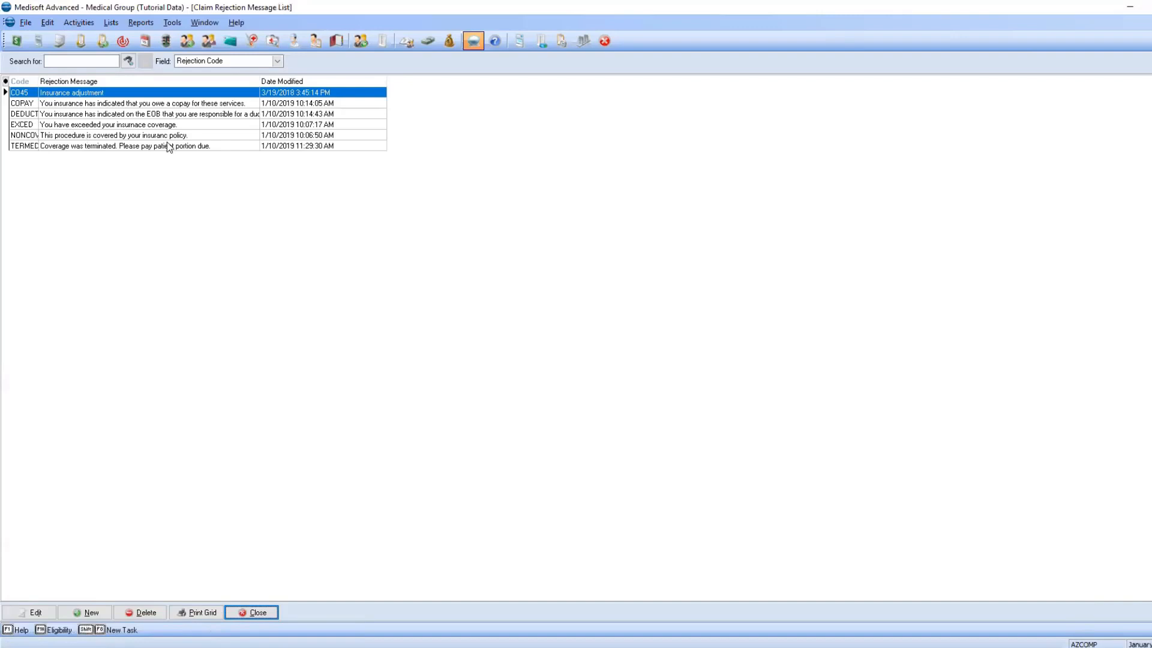
{"action": "left_click", "coordinate": [268, 612]}
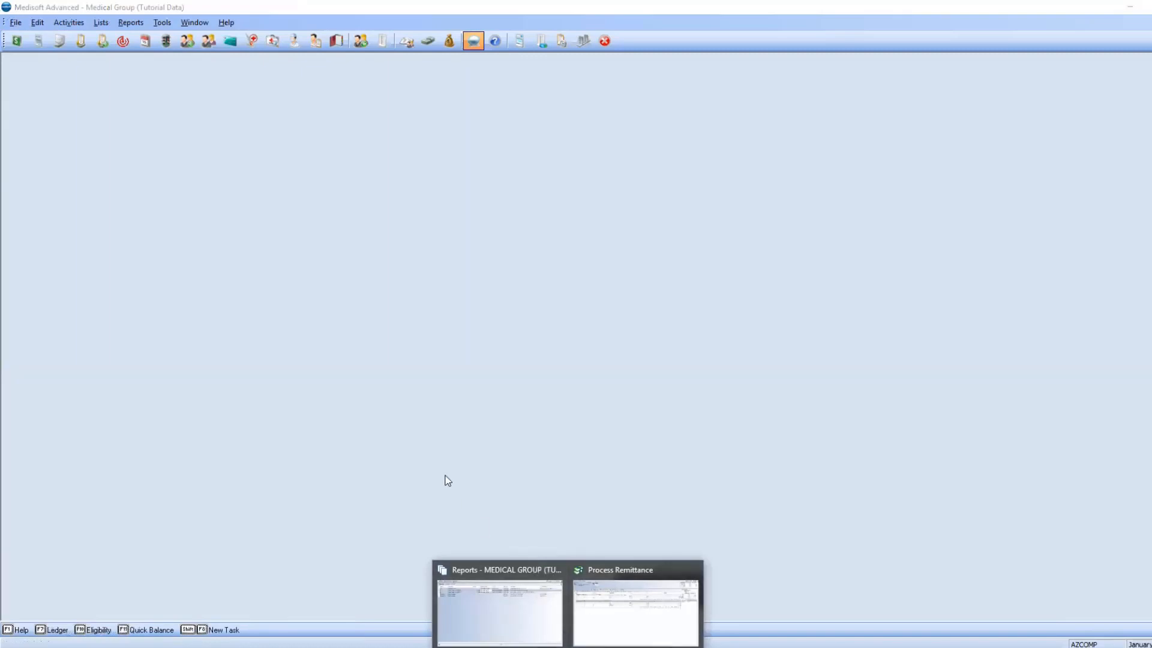
Open the Assign Statement Codes preferences in Revenue Management and enlarge the window to show more of the grid
{"action": "left_click", "coordinate": [71, 22]}
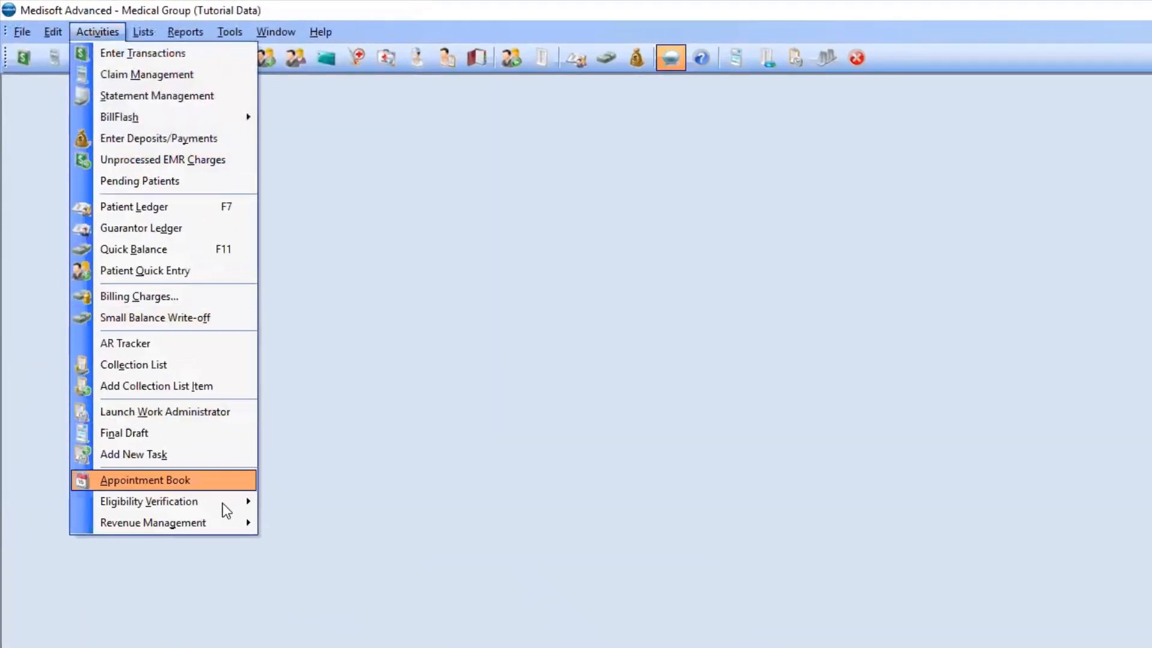
{"action": "mouse_move", "coordinate": [217, 520]}
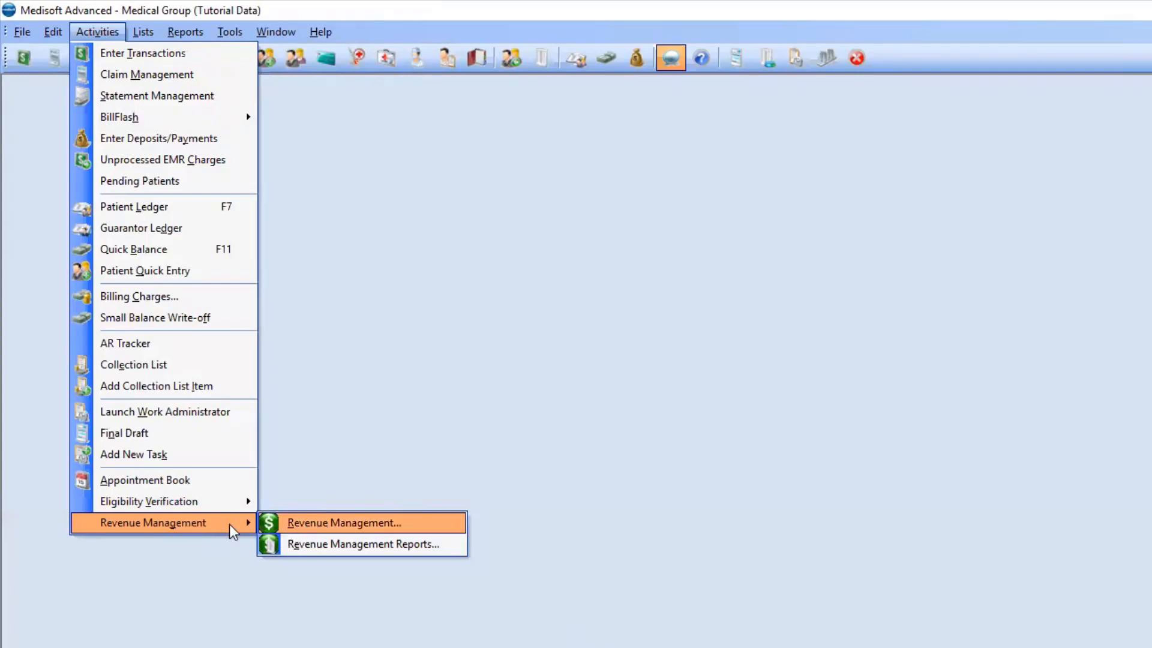
{"action": "left_click", "coordinate": [371, 519]}
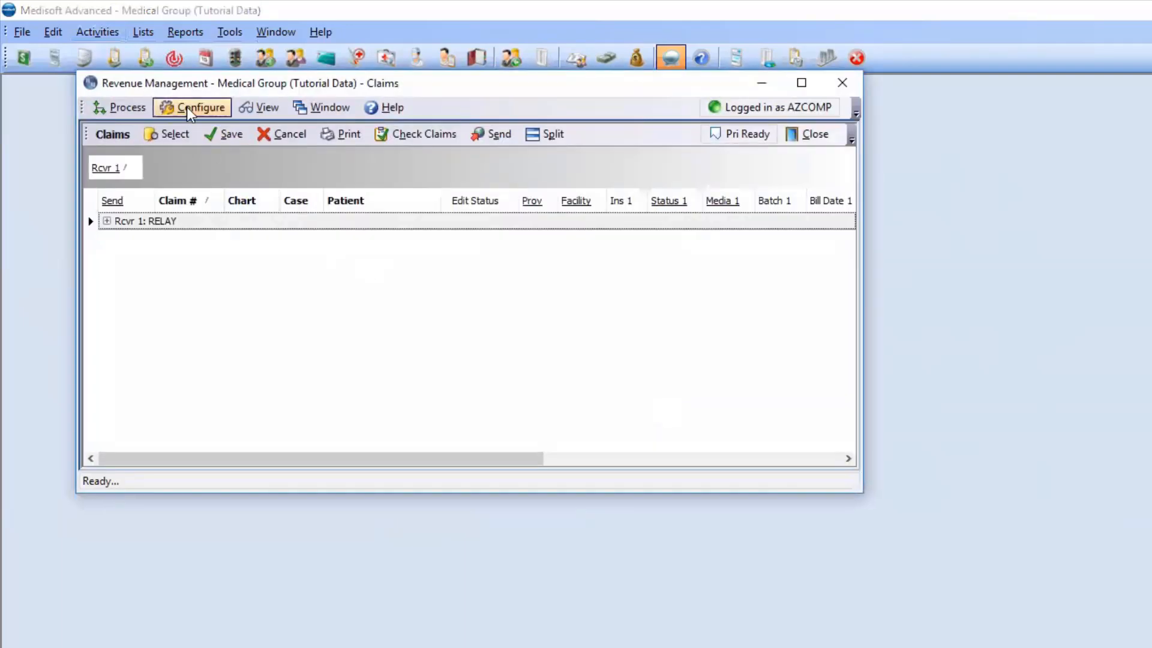
{"action": "left_click", "coordinate": [188, 108]}
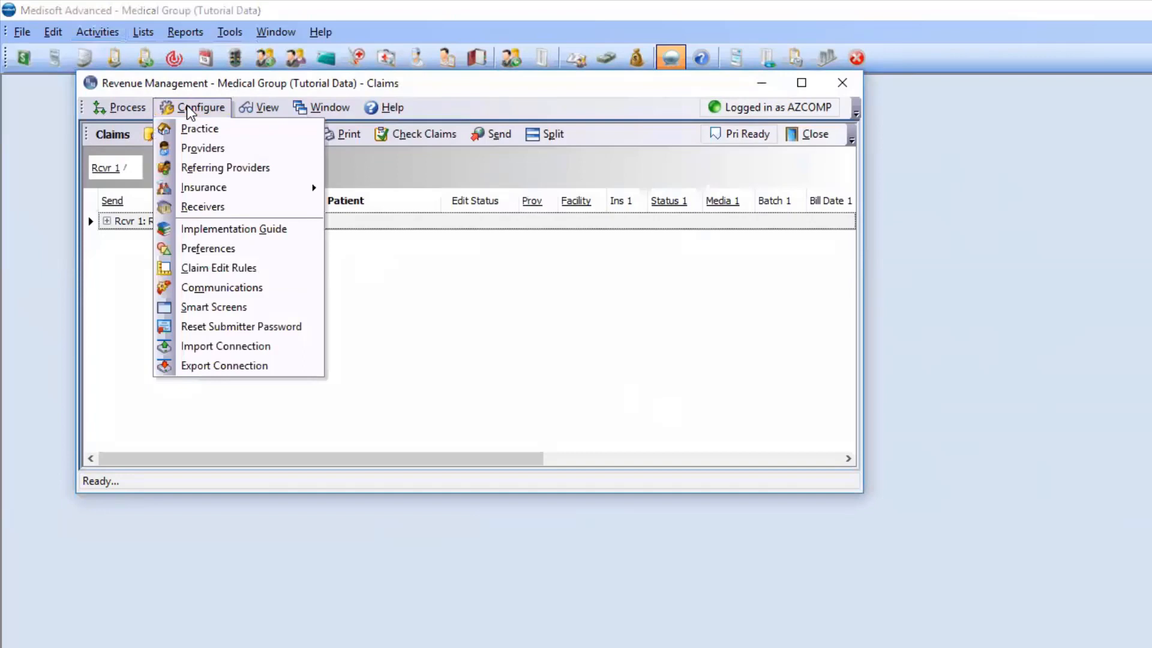
{"action": "left_click", "coordinate": [264, 253]}
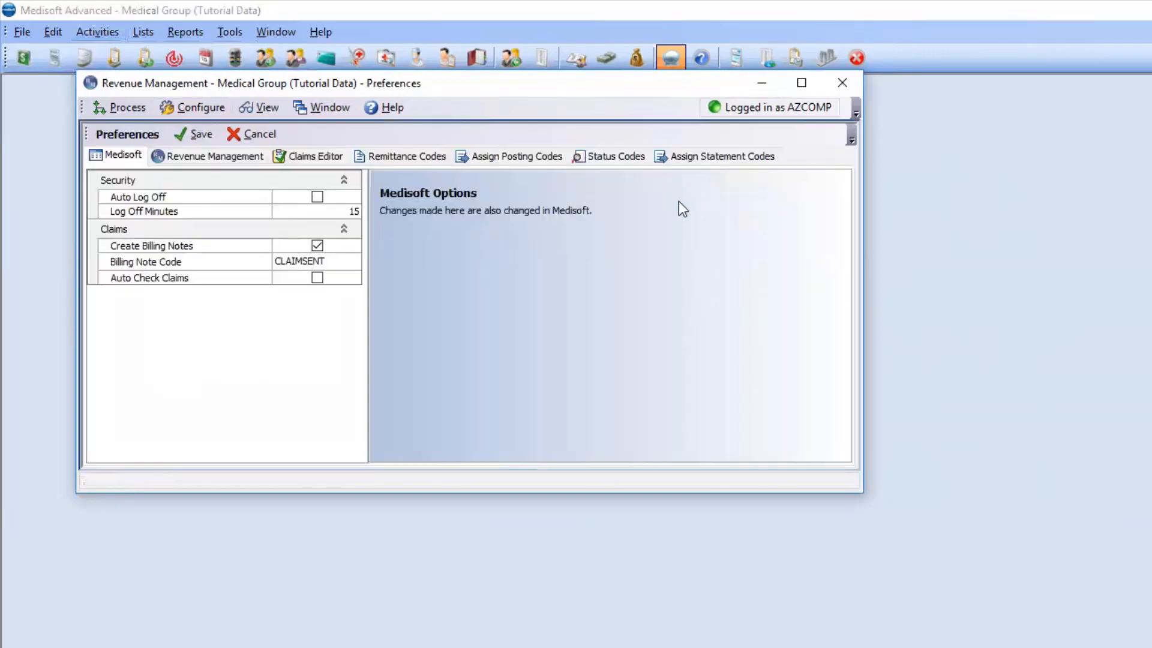
{"action": "left_click", "coordinate": [710, 158]}
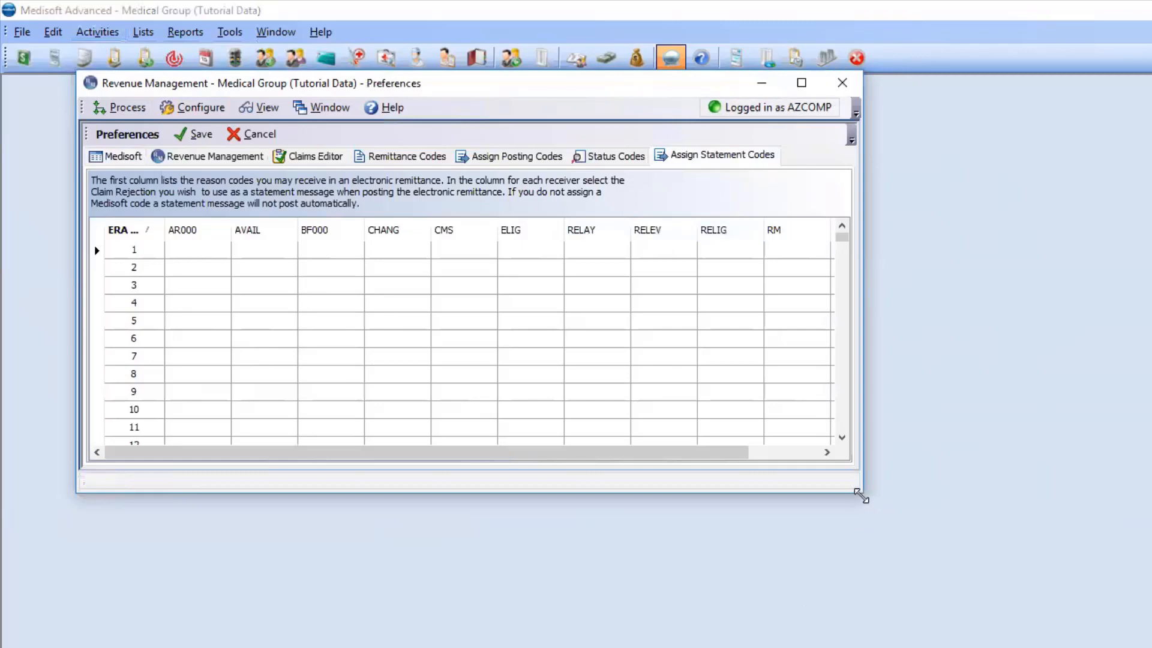
{"action": "left_click_drag", "start_coordinate": [861, 496], "coordinate": [1148, 645]}
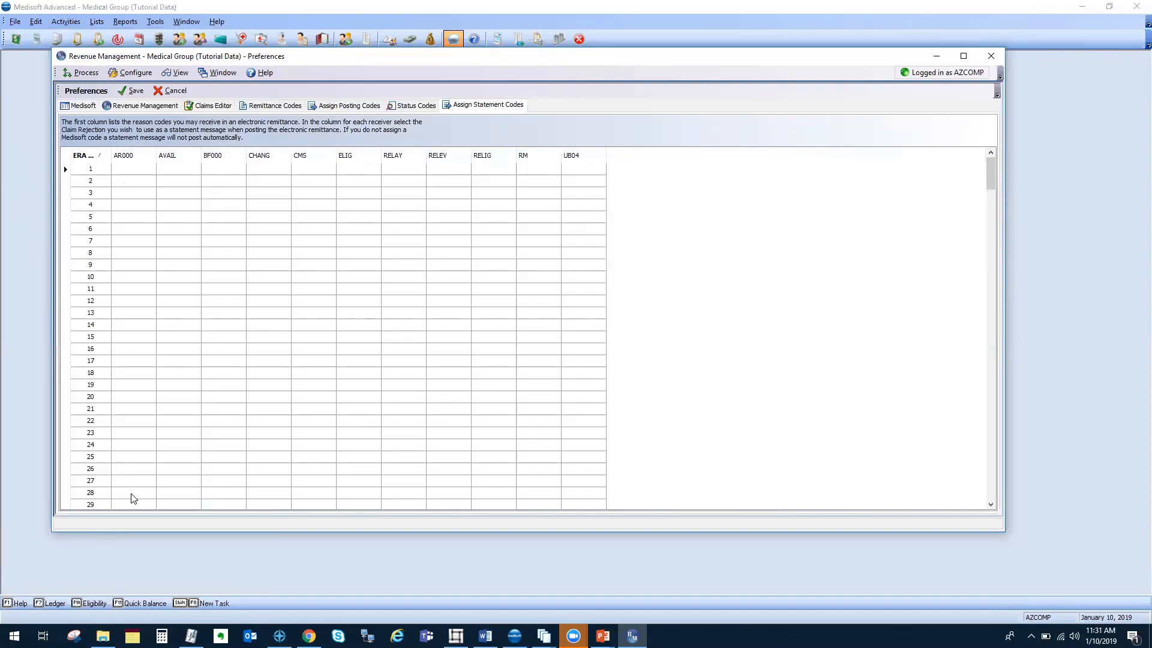
Assign the TERMED statement code to ERA reason code 28 for the CHANG receiver and save the preferences
{"action": "left_click", "coordinate": [268, 497]}
{"action": "left_click", "coordinate": [284, 494]}
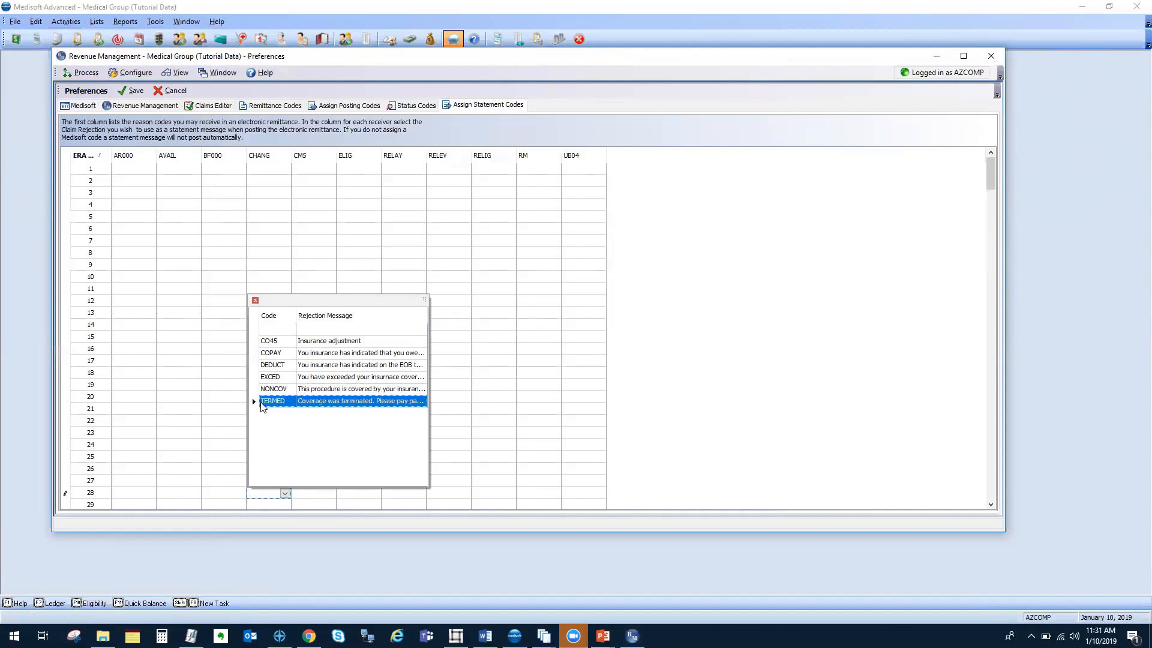
{"action": "left_click", "coordinate": [294, 401]}
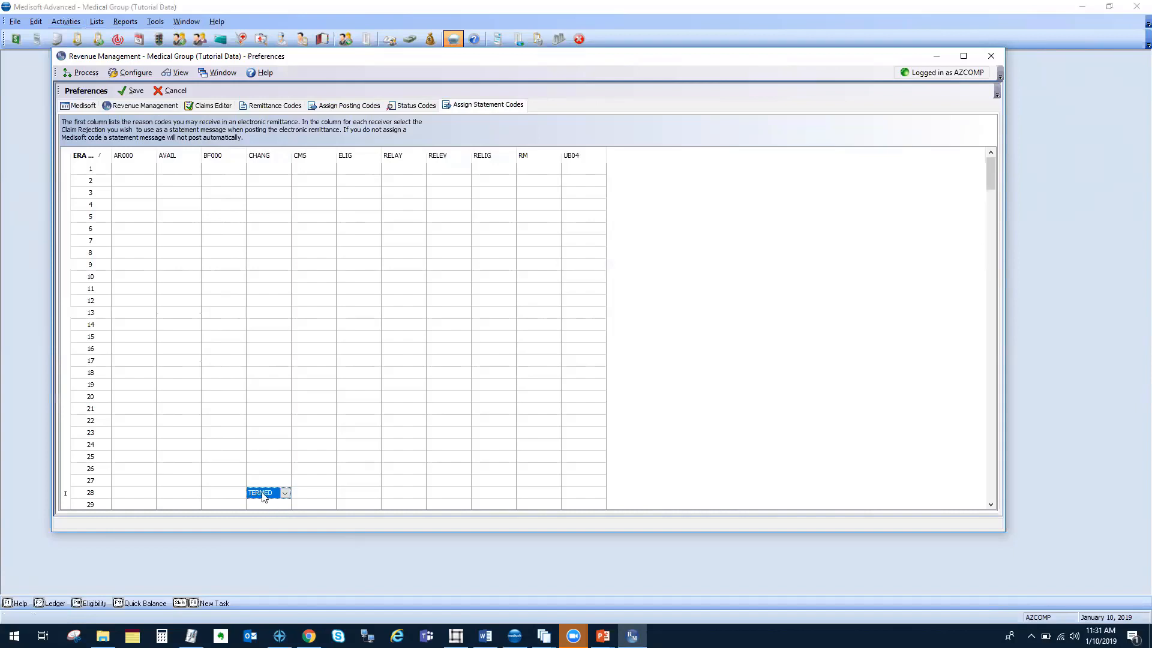
{"action": "mouse_move", "coordinate": [89, 495]}
{"action": "left_click", "coordinate": [134, 93]}
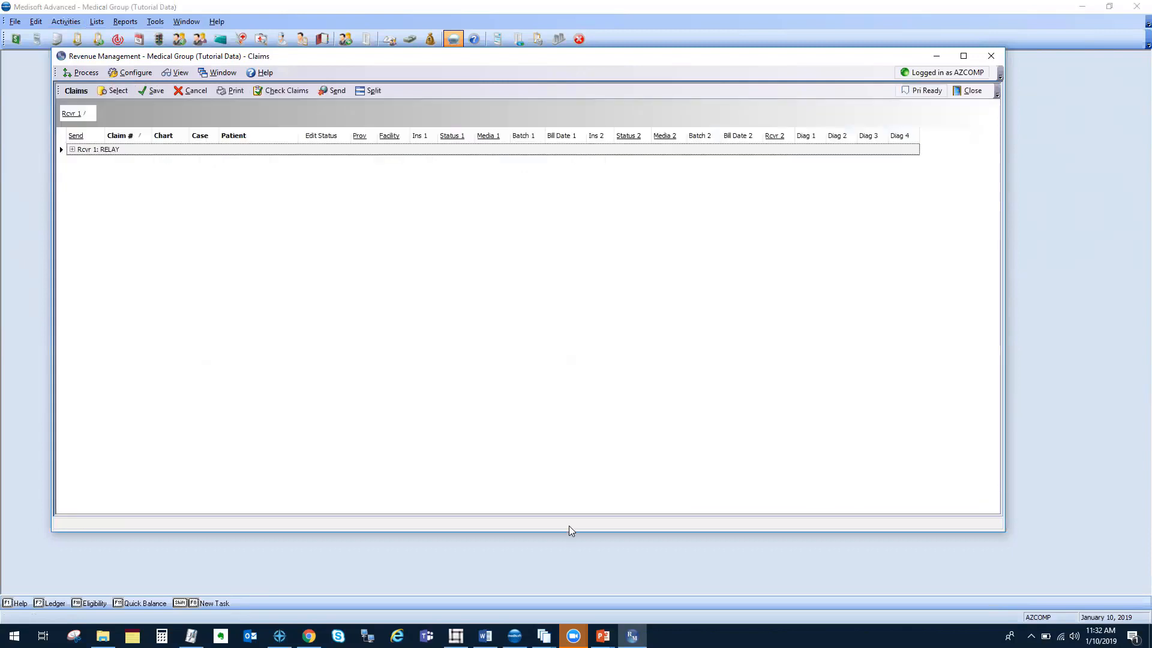
Switch to the Process Remittance window and check the remit code on the DUECOPAY comment line of the 03/25/18 99214 service
{"action": "left_click", "coordinate": [544, 636]}
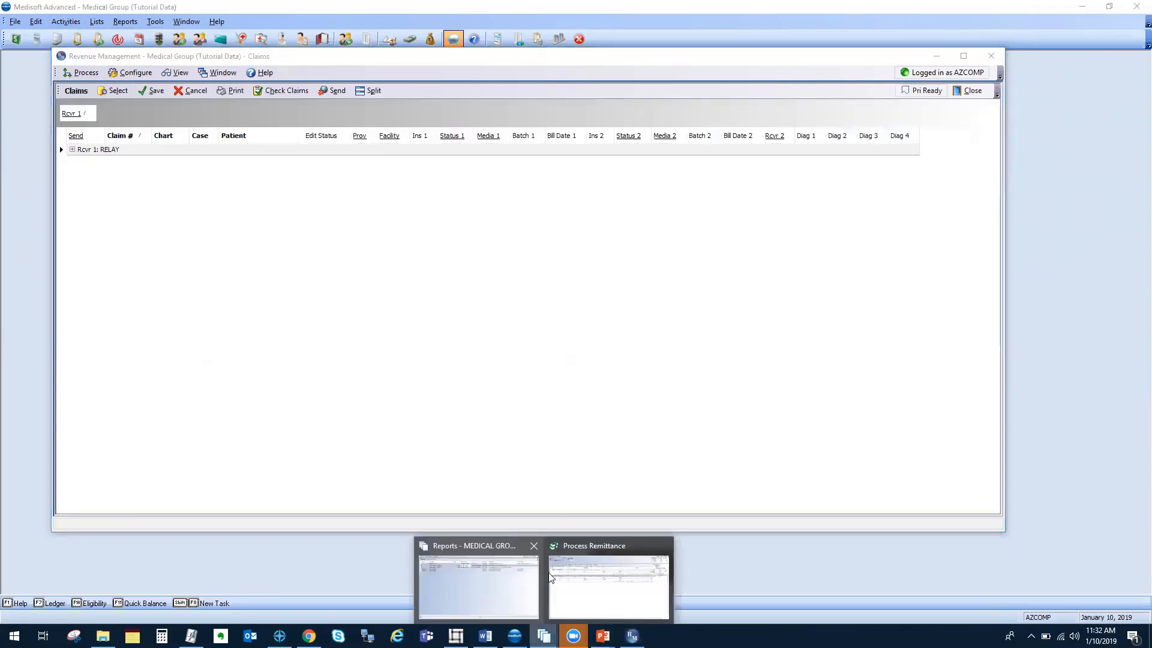
{"action": "left_click", "coordinate": [578, 591]}
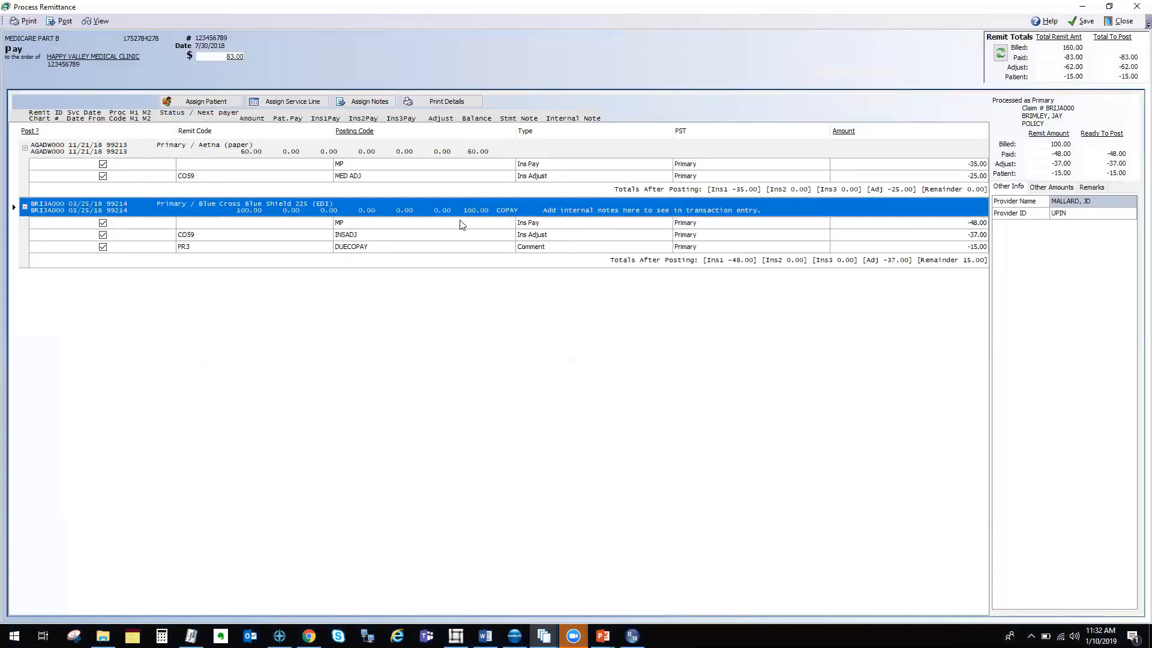
{"action": "left_click", "coordinate": [185, 247]}
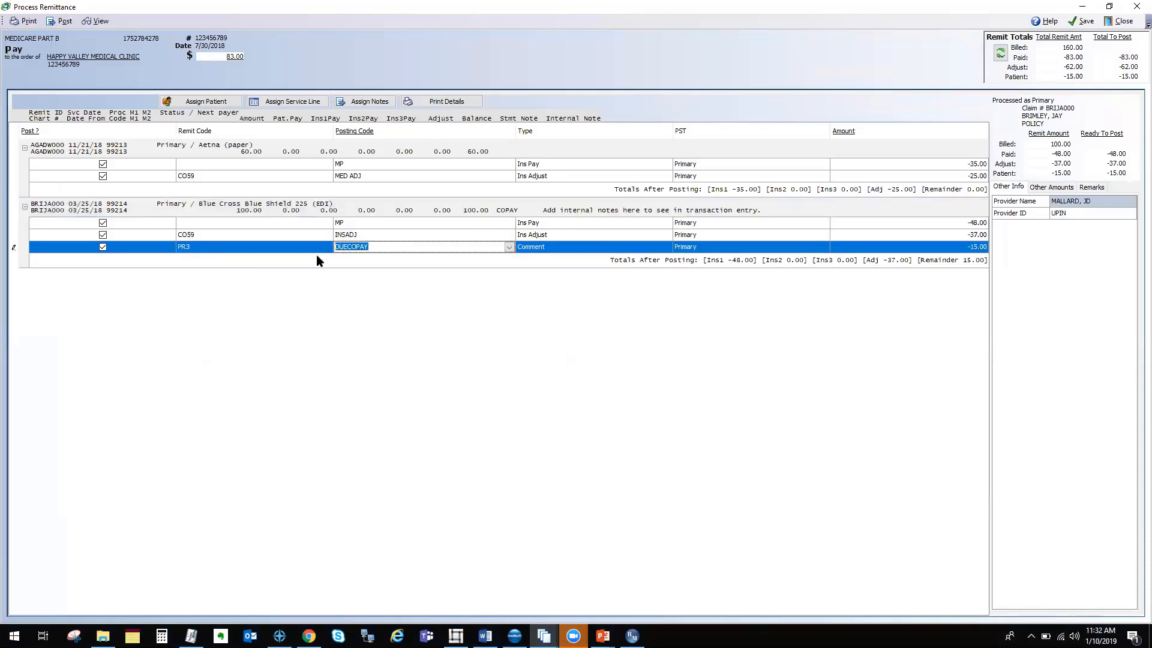
{"action": "mouse_move", "coordinate": [185, 251]}
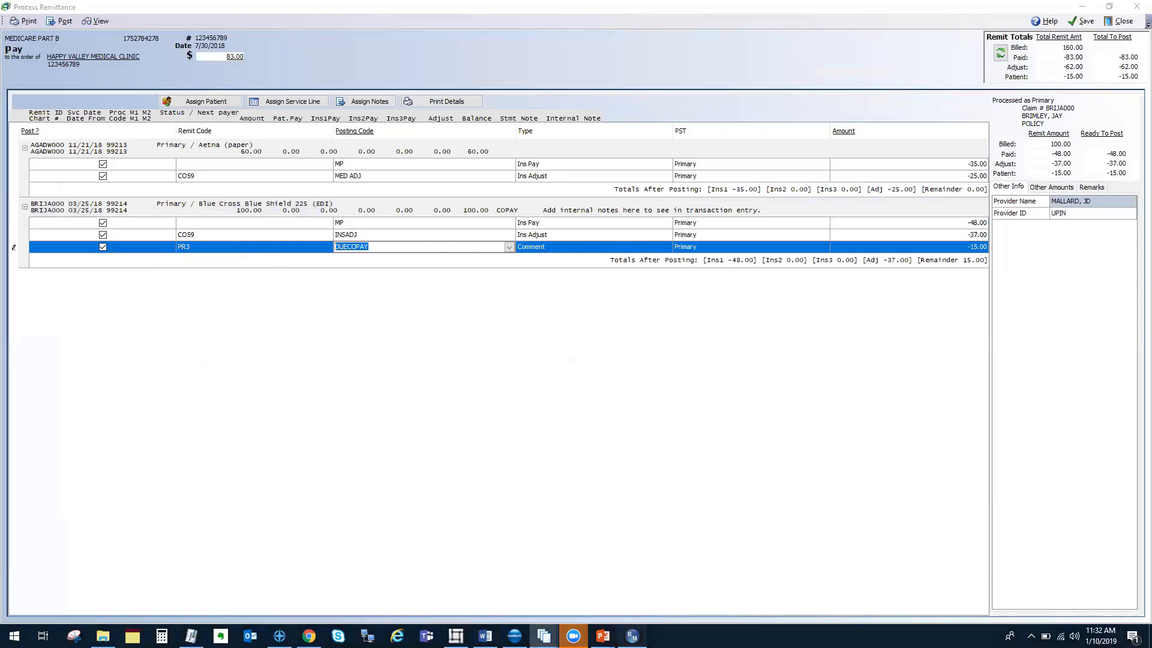
Return to Revenue Management and open the Assign Statement Codes preferences
{"action": "left_click", "coordinate": [632, 636]}
{"action": "left_click", "coordinate": [130, 73]}
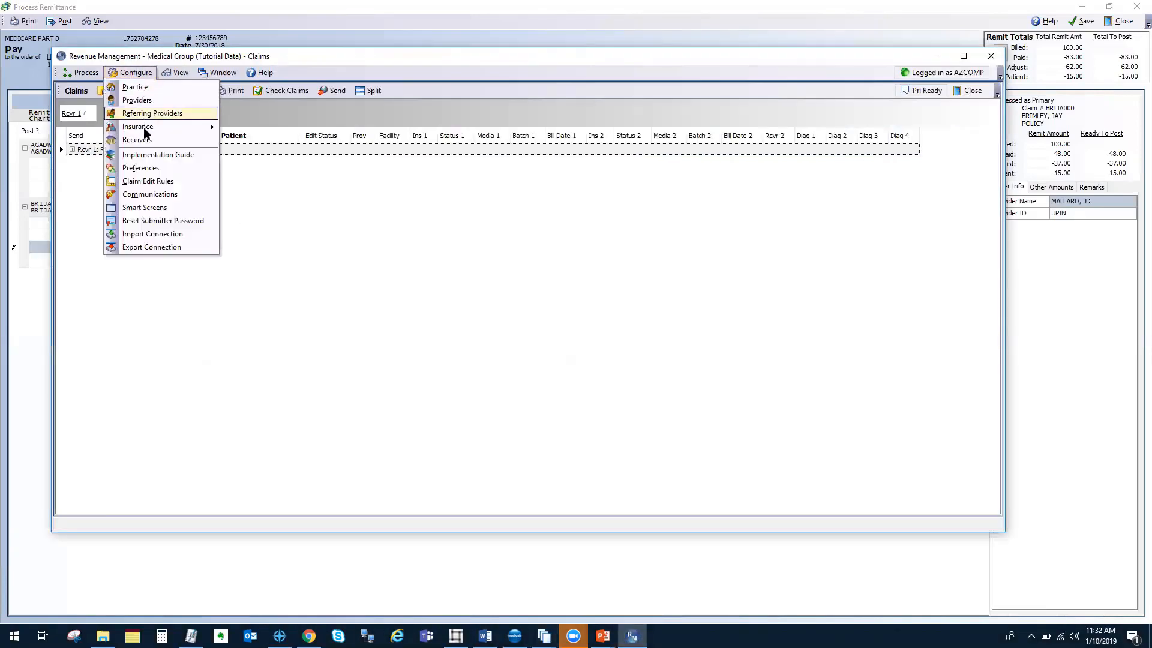
{"action": "left_click", "coordinate": [141, 168]}
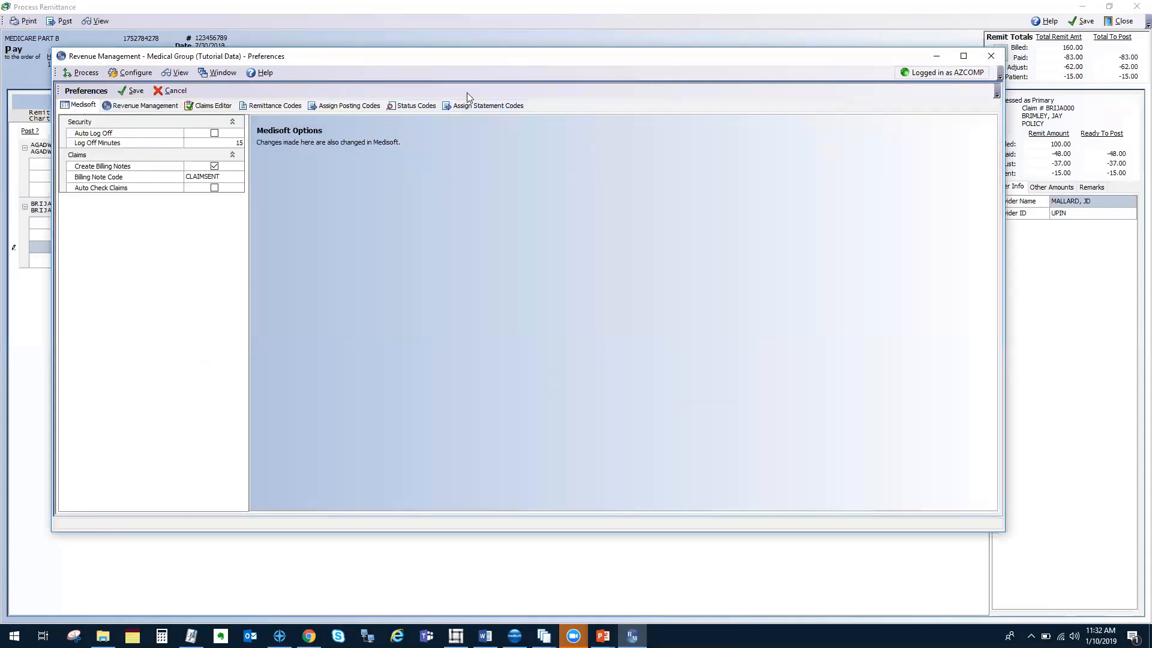
{"action": "left_click", "coordinate": [492, 109]}
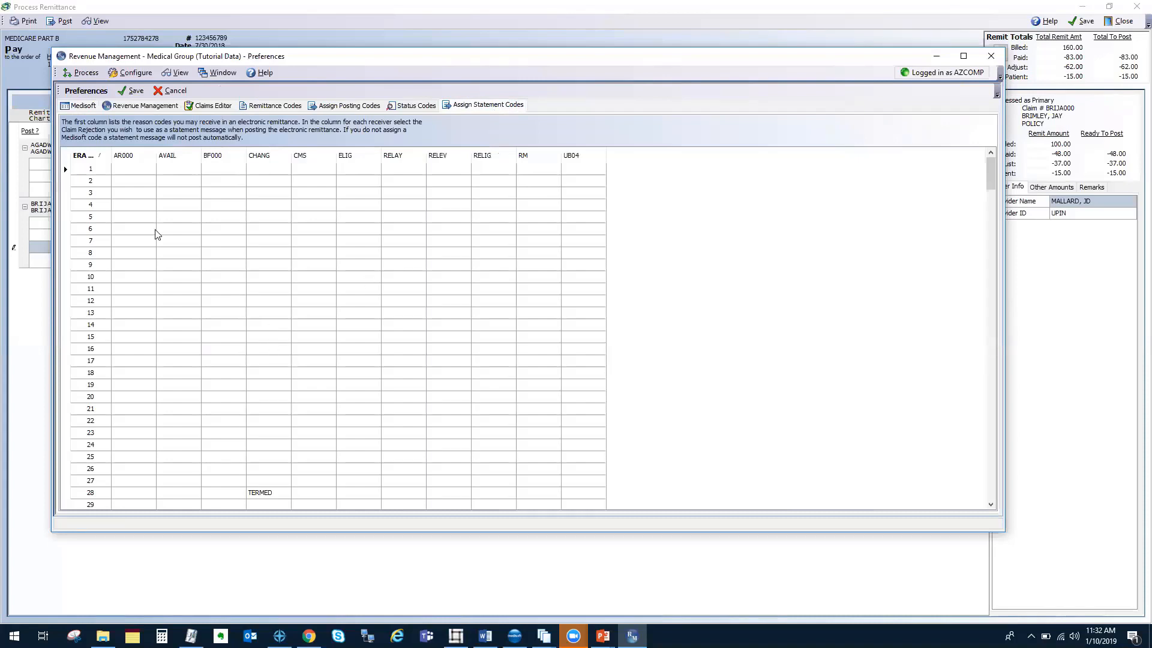
Assign the COPAY statement code to ERA reason code 3 for the CHANG receiver, save the preferences and close Revenue Management
{"action": "left_click", "coordinate": [68, 192]}
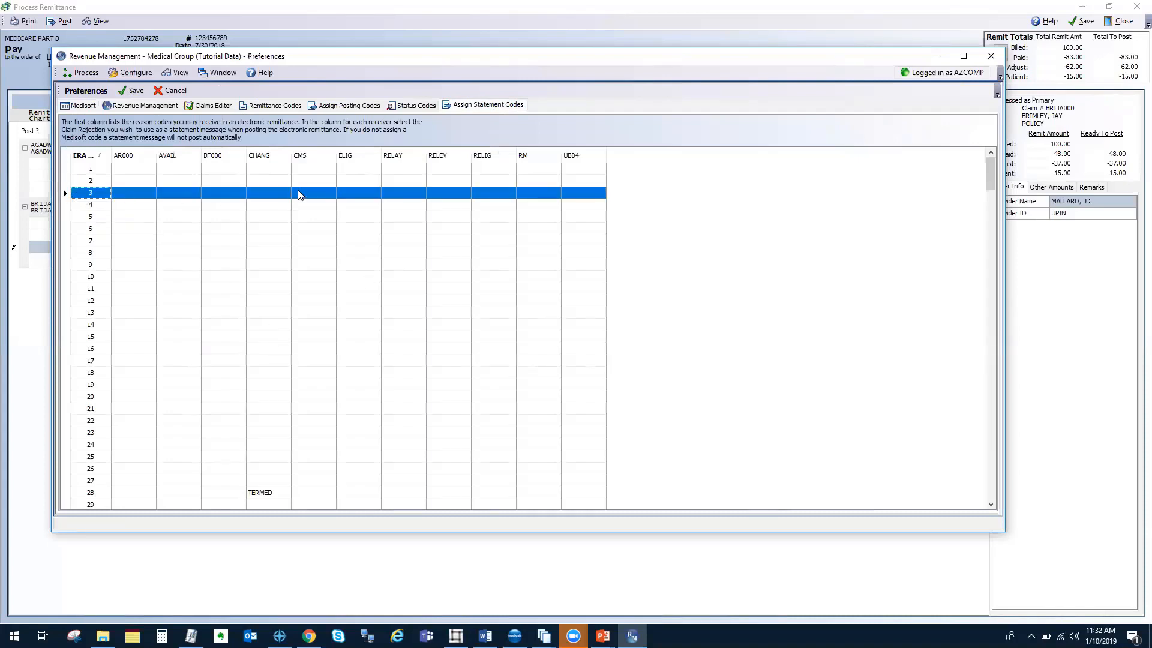
{"action": "left_click", "coordinate": [269, 193]}
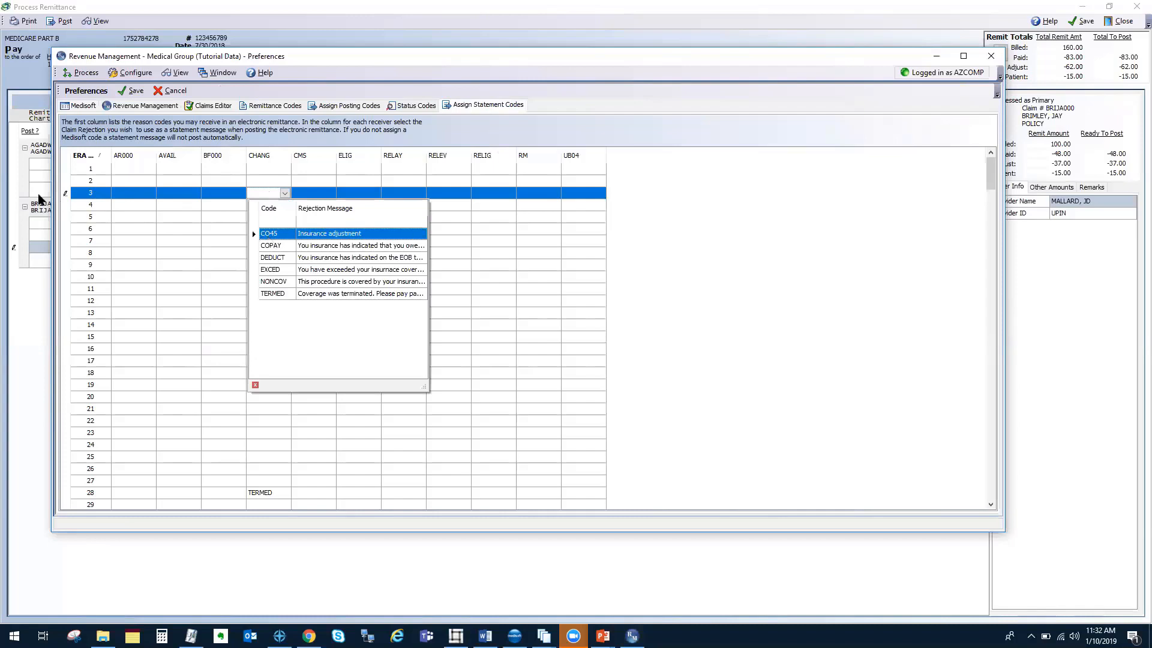
{"action": "left_click", "coordinate": [87, 193]}
{"action": "left_click", "coordinate": [276, 193]}
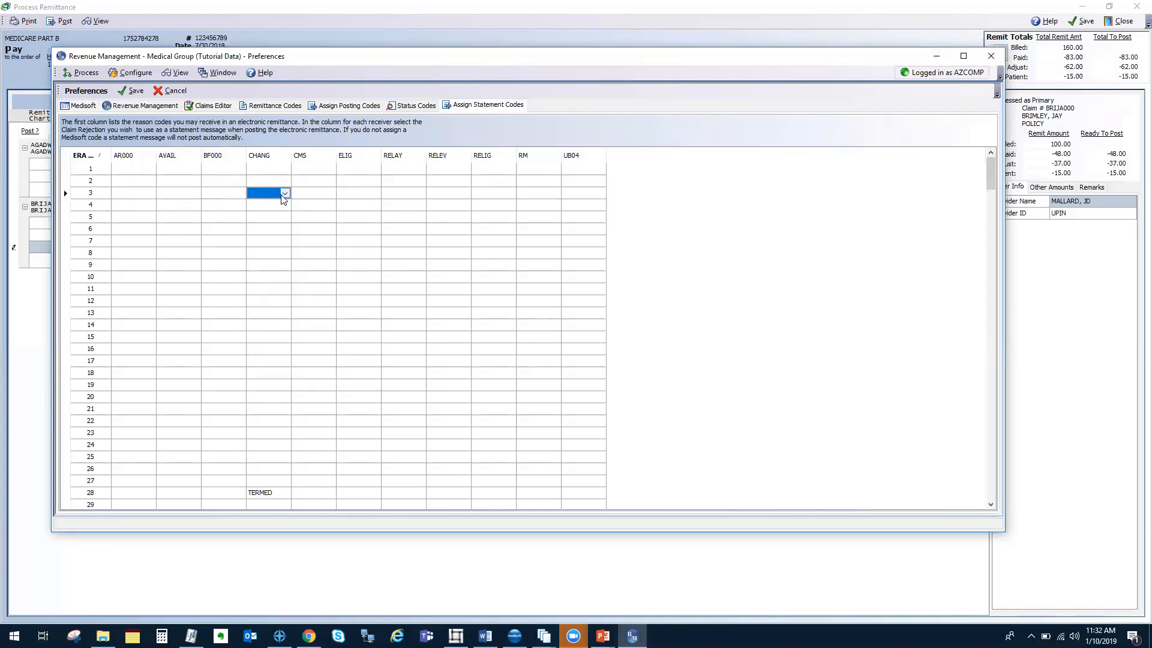
{"action": "left_click", "coordinate": [273, 245]}
{"action": "left_click", "coordinate": [134, 91]}
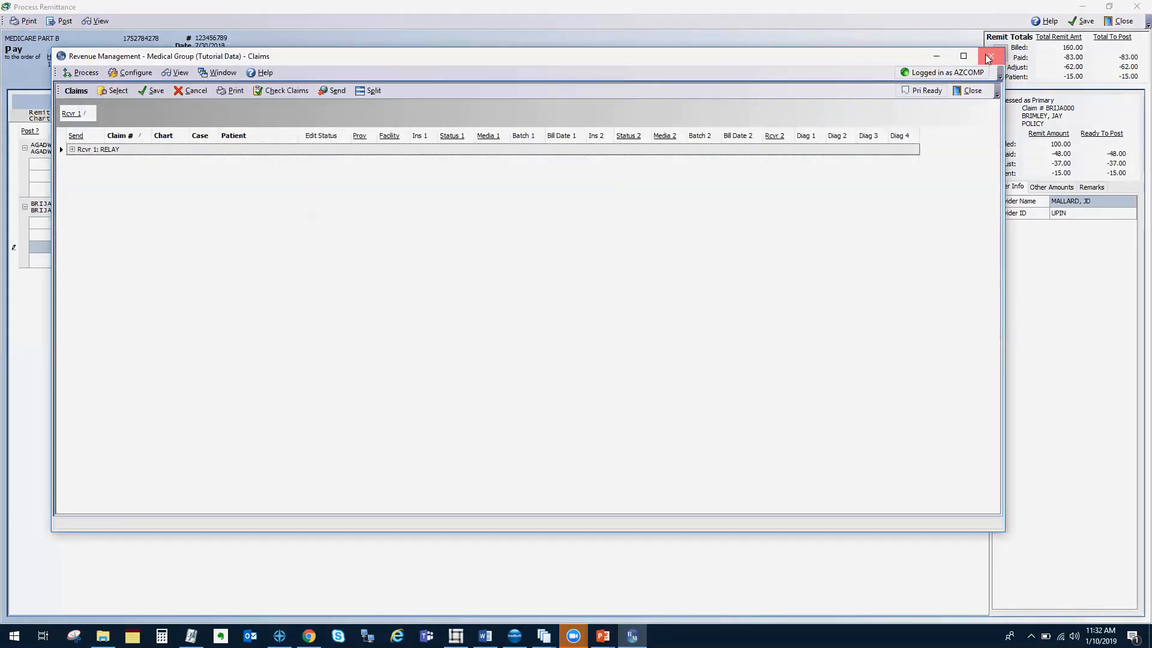
{"action": "left_click", "coordinate": [990, 57]}
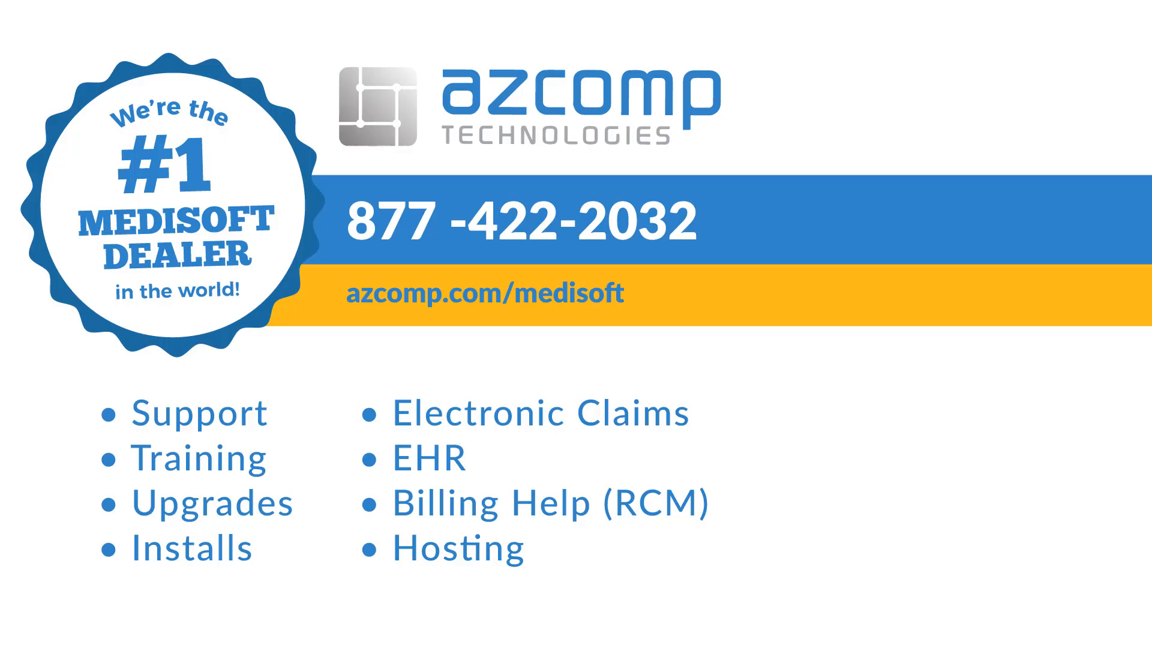